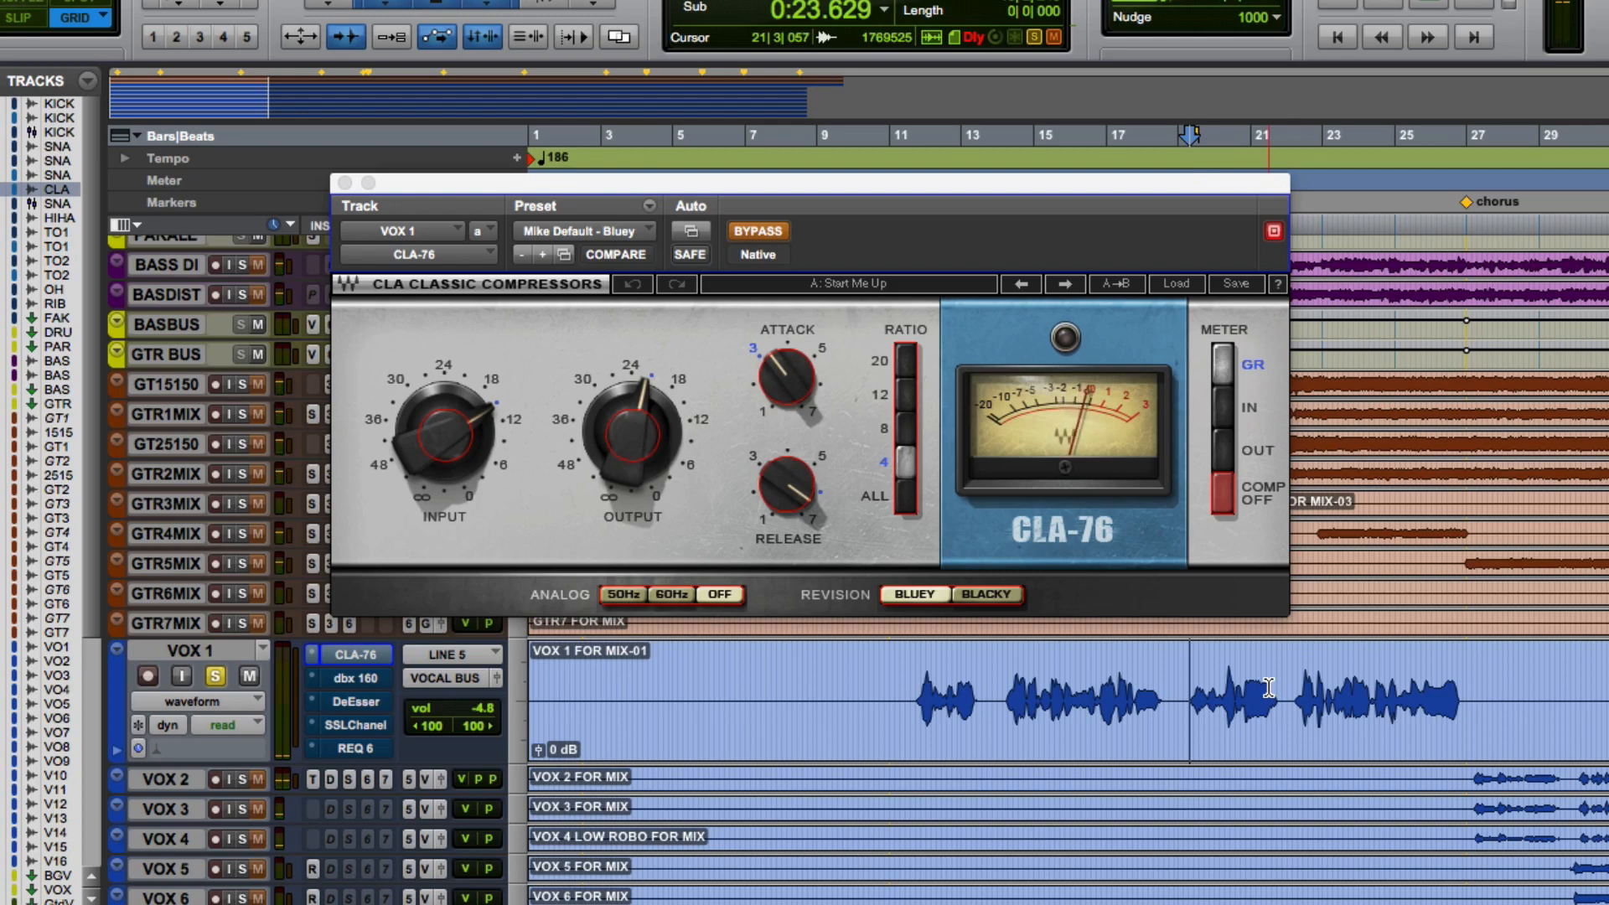
# - Take the CLA-76 on VOX 1 out of bypass and play the last vocal phrase near bar 22 with the Bluey revision
pyautogui.click(761, 233)
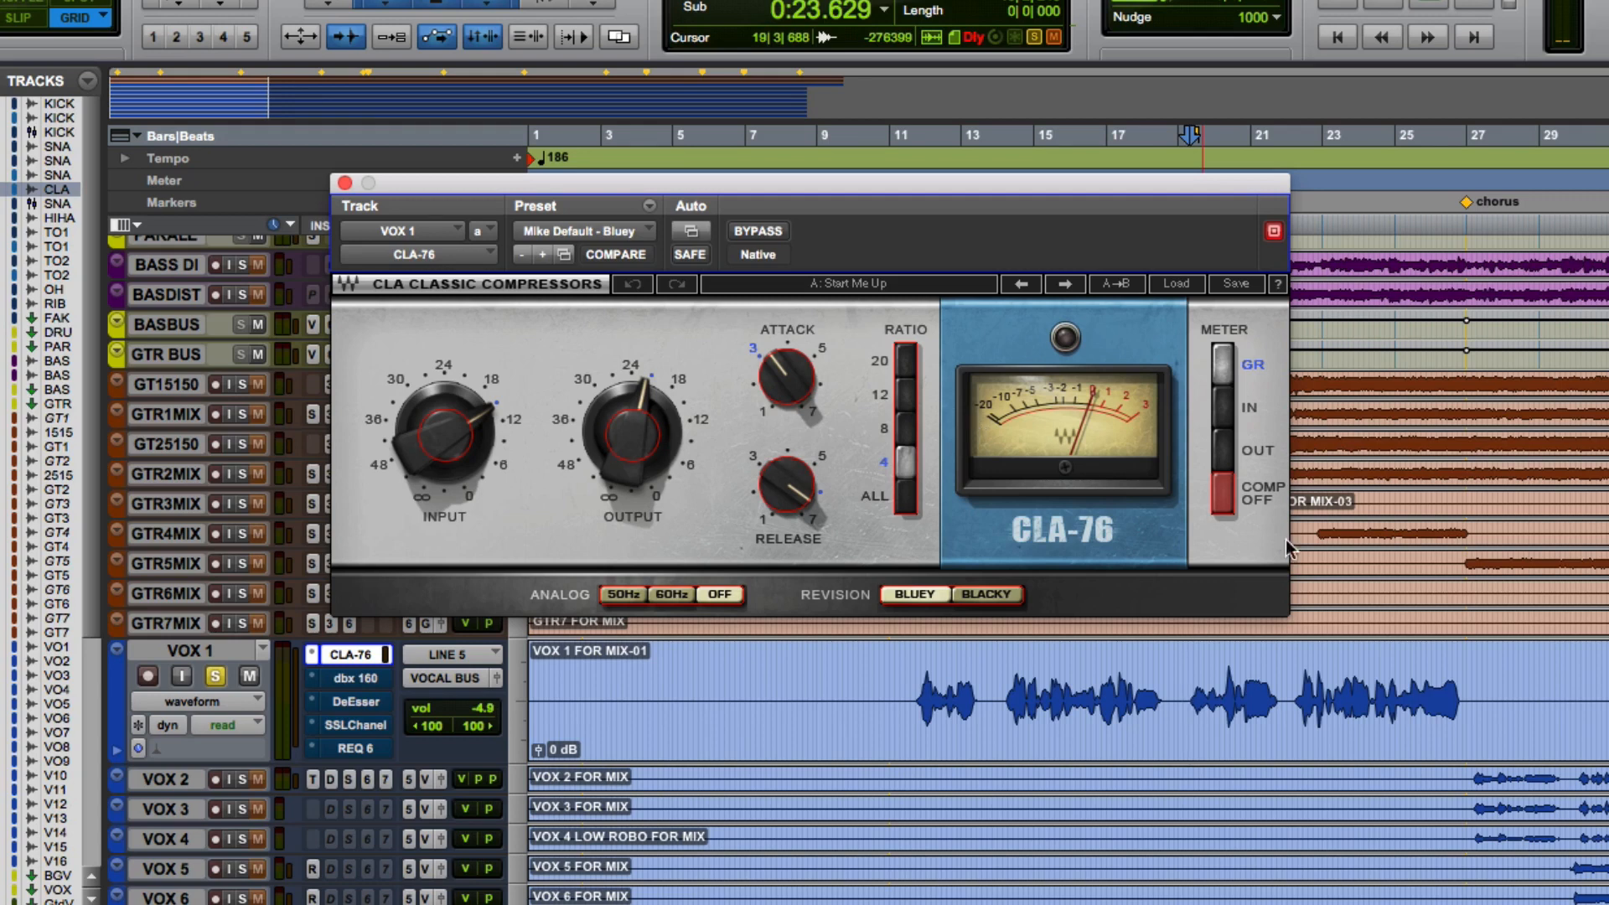
pyautogui.click(1290, 678)
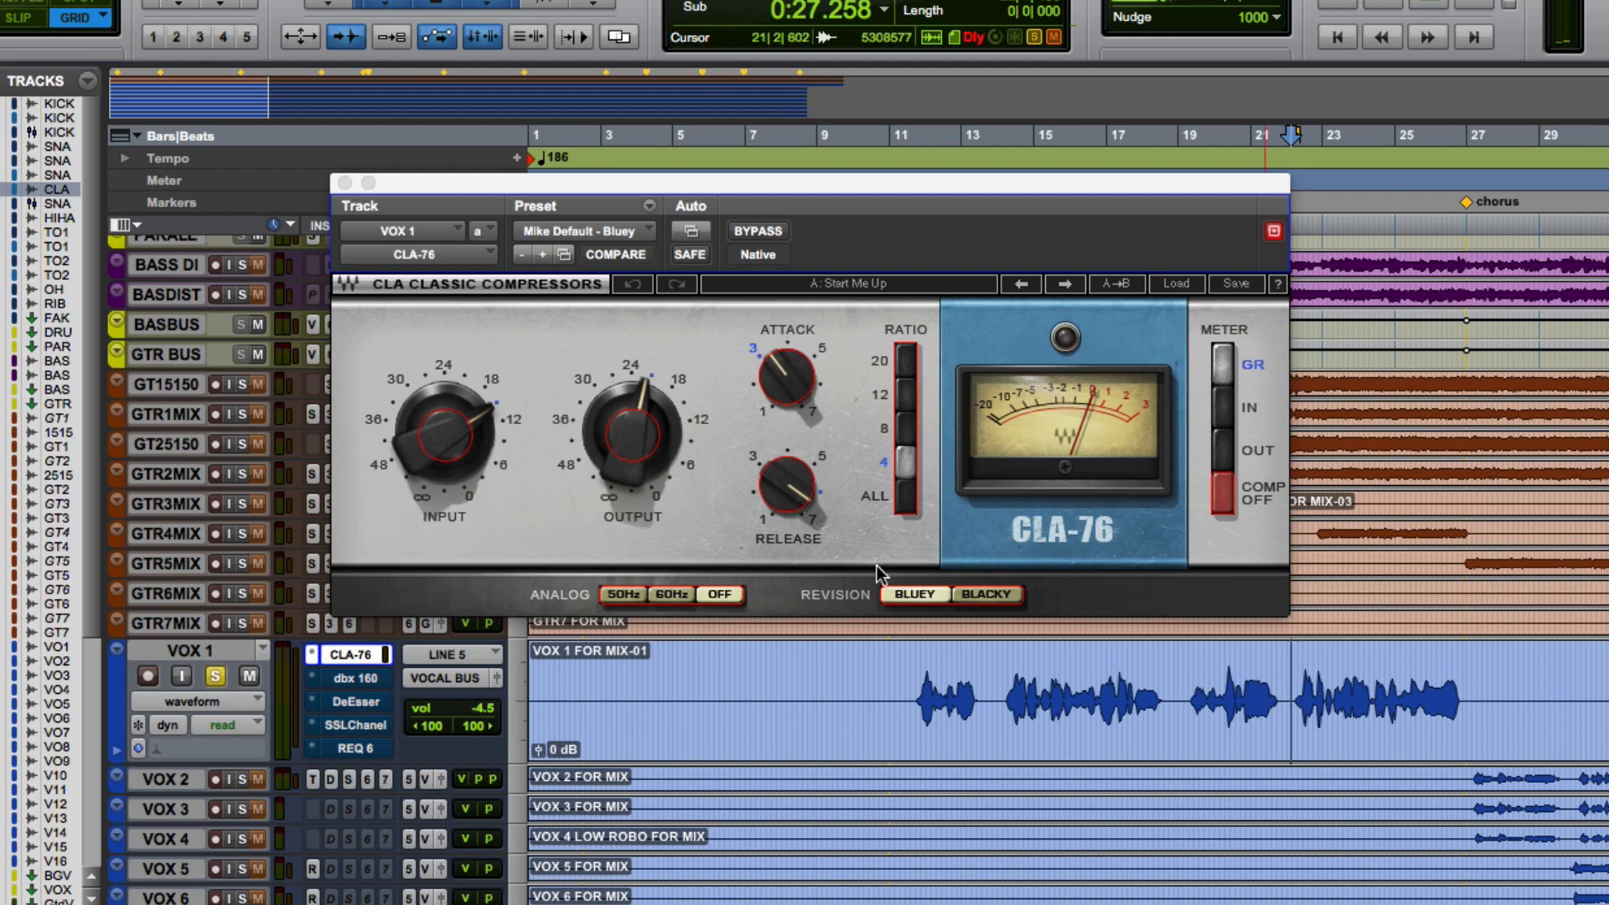
pyautogui.click(982, 595)
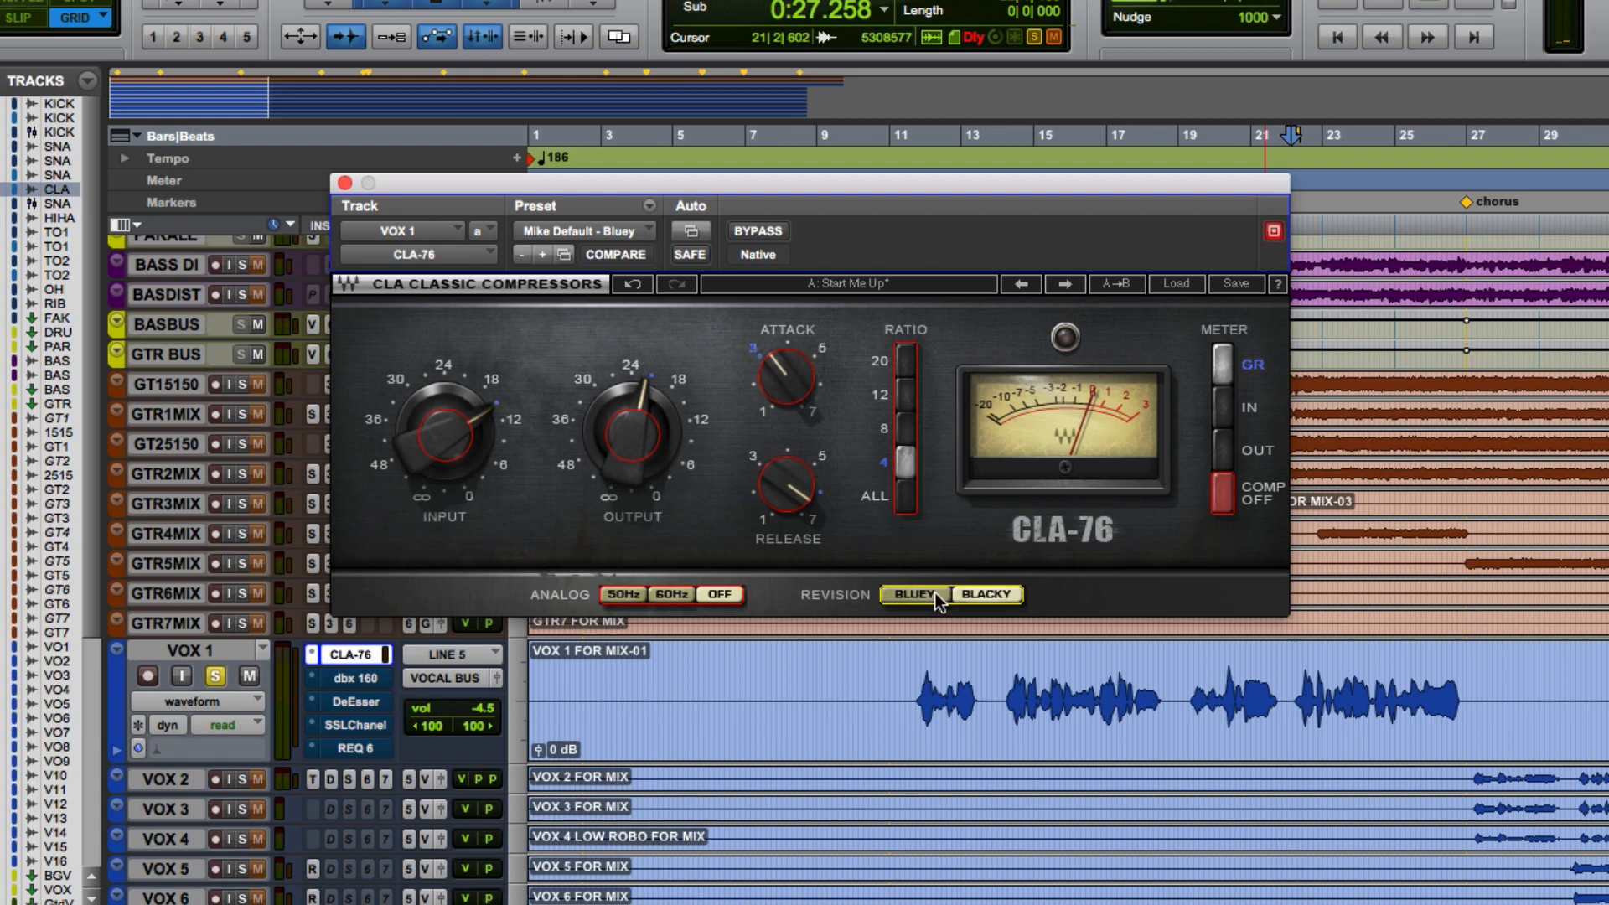
pyautogui.click(914, 594)
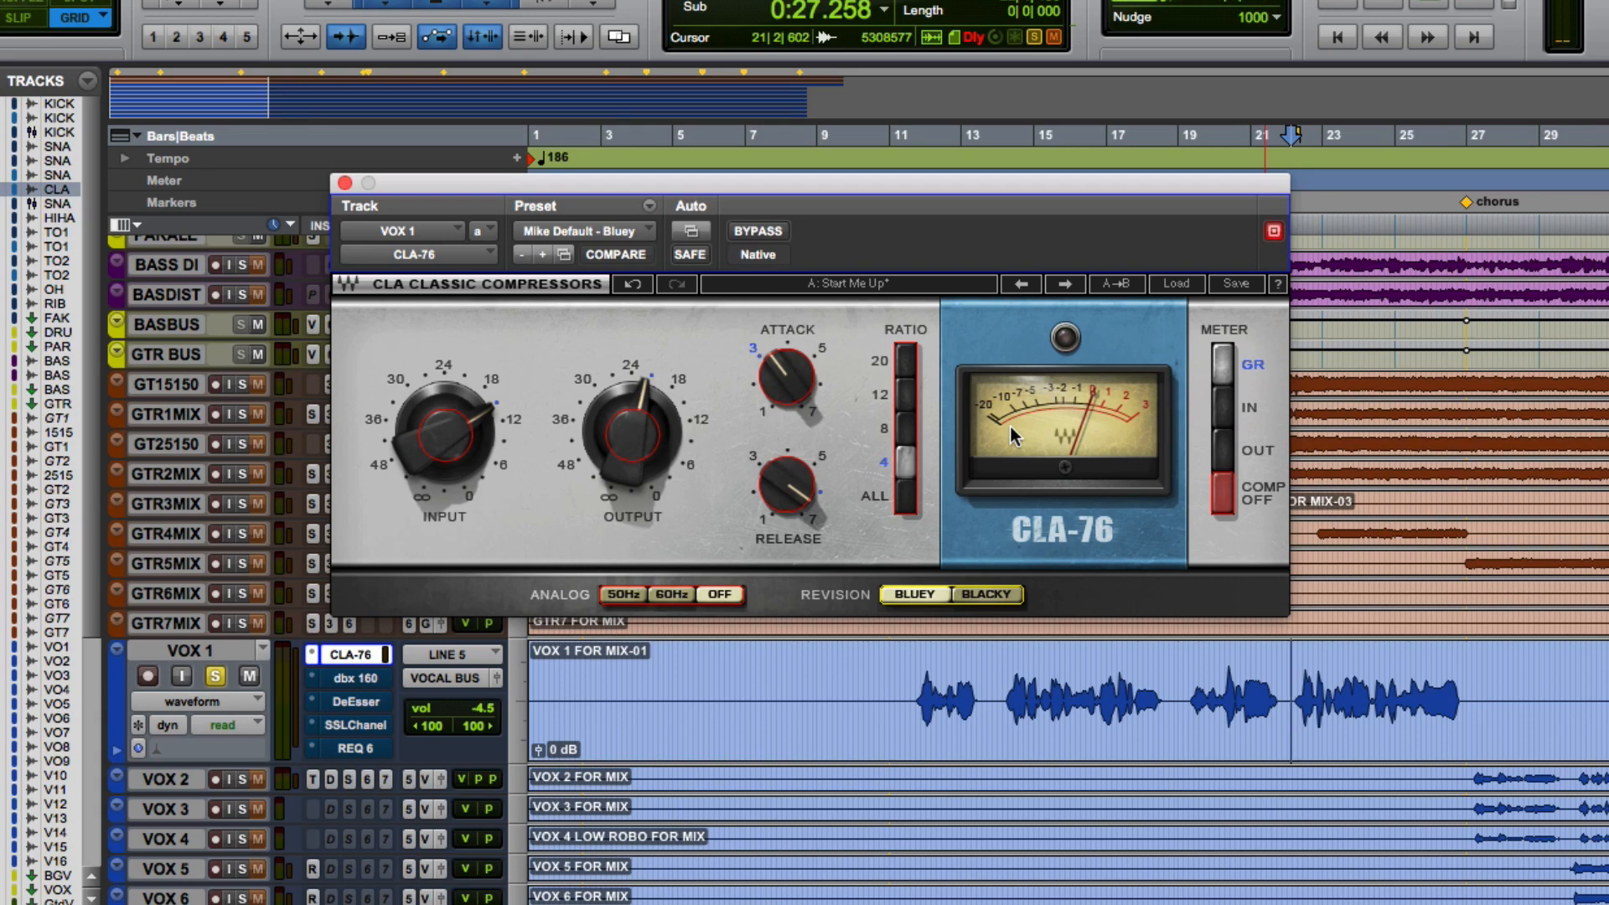
pyautogui.press('space')
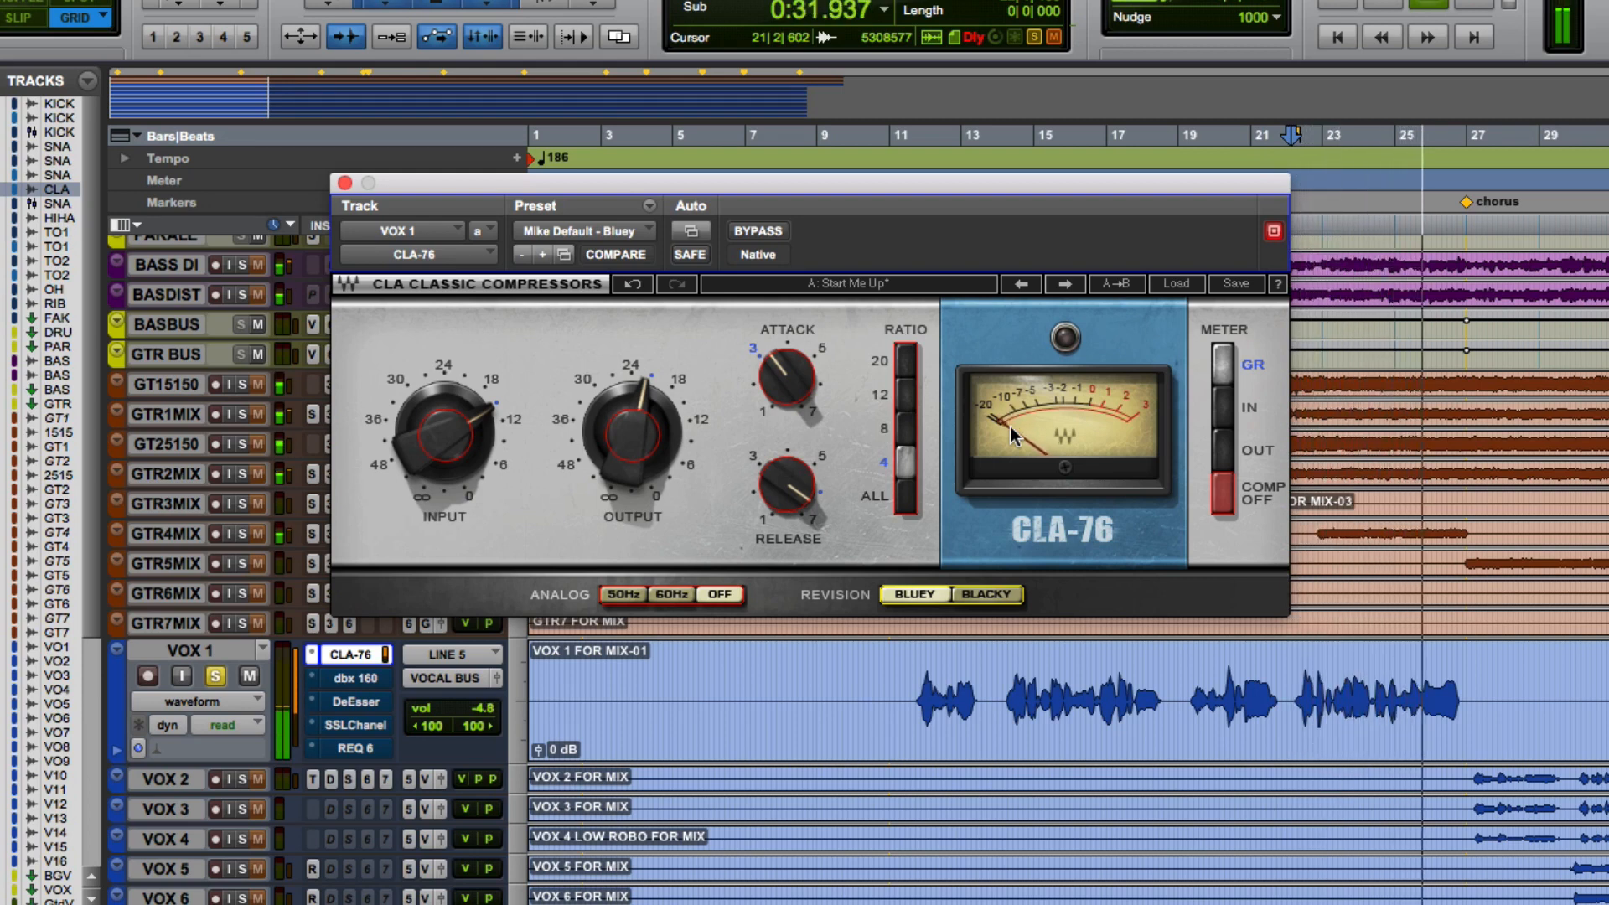
pyautogui.press('space')
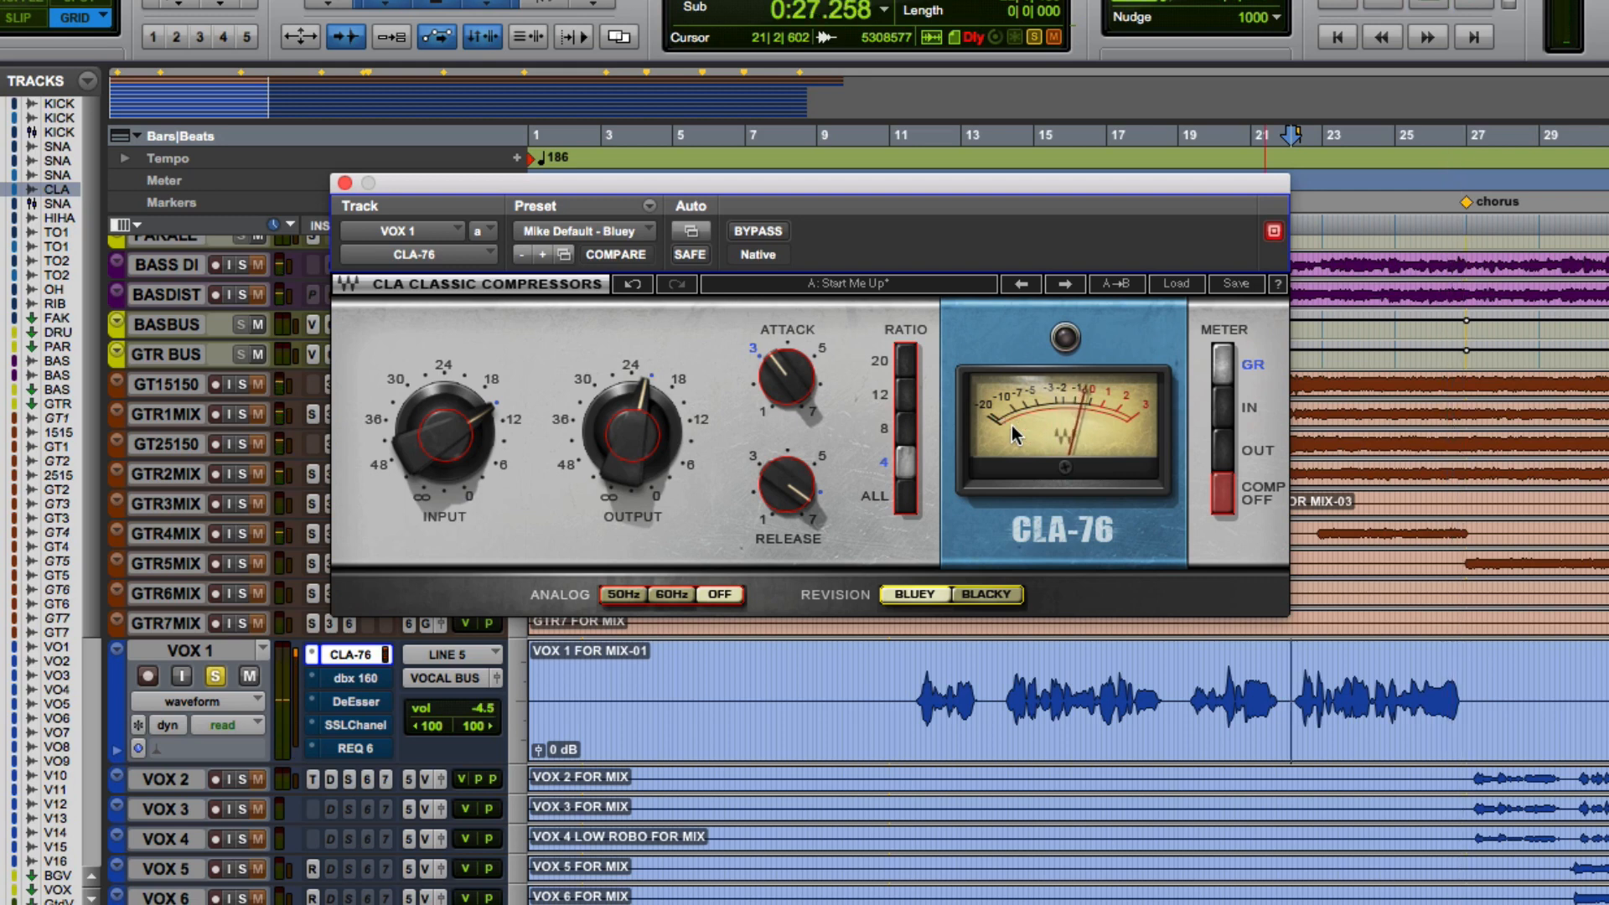
# - Compare the vocal phrase with the CLA-76 bypassed and with it active
pyautogui.click(757, 232)
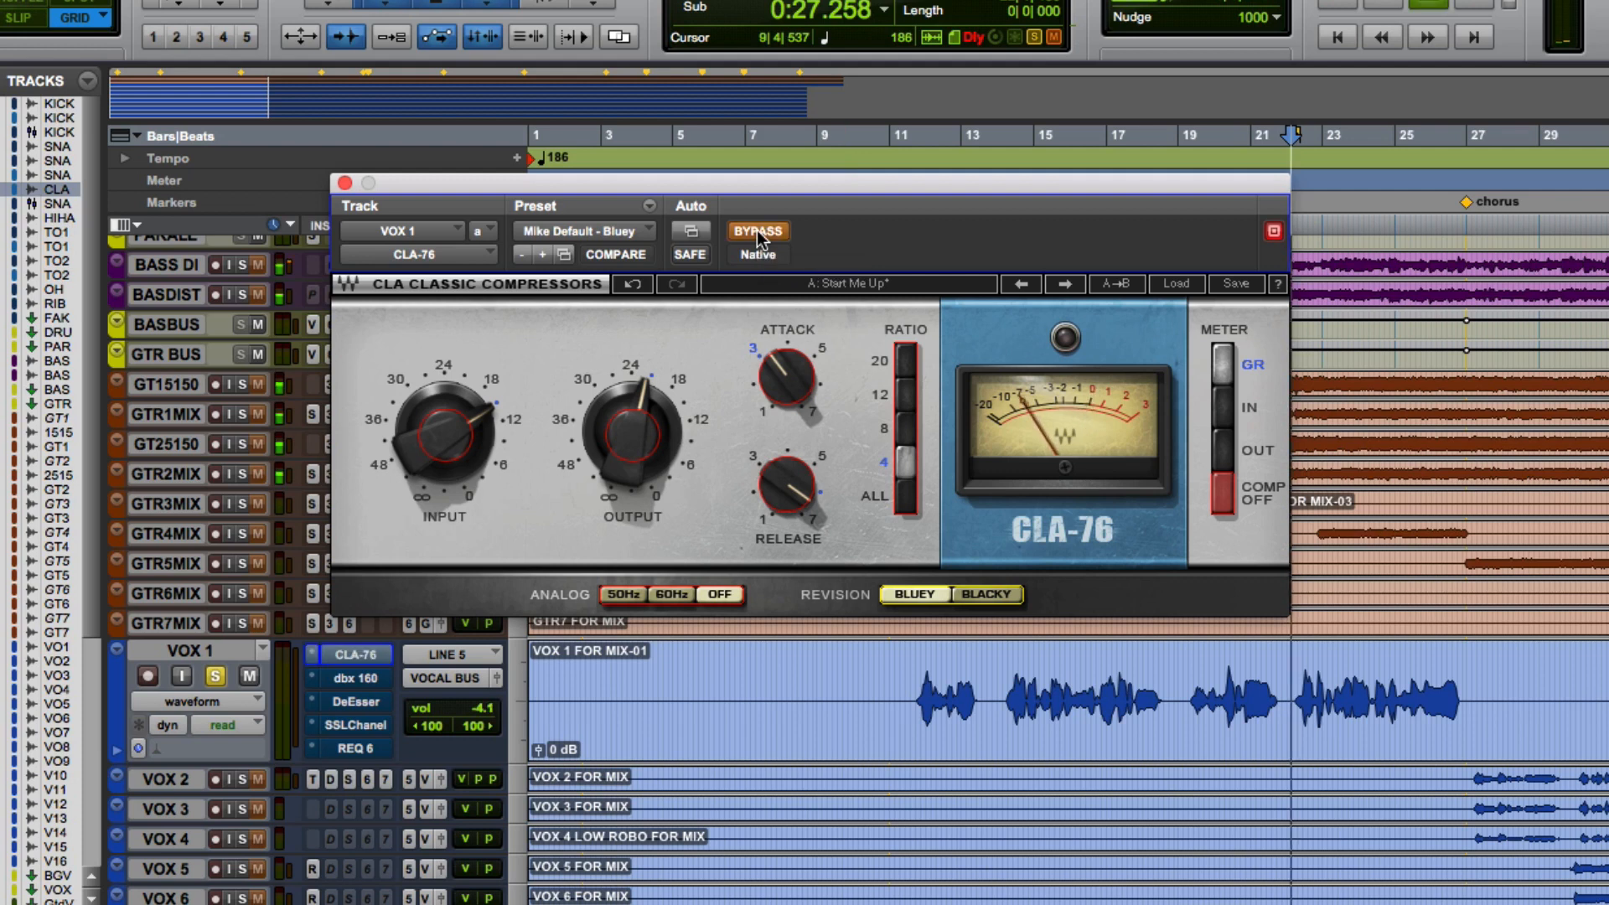
pyautogui.press('space')
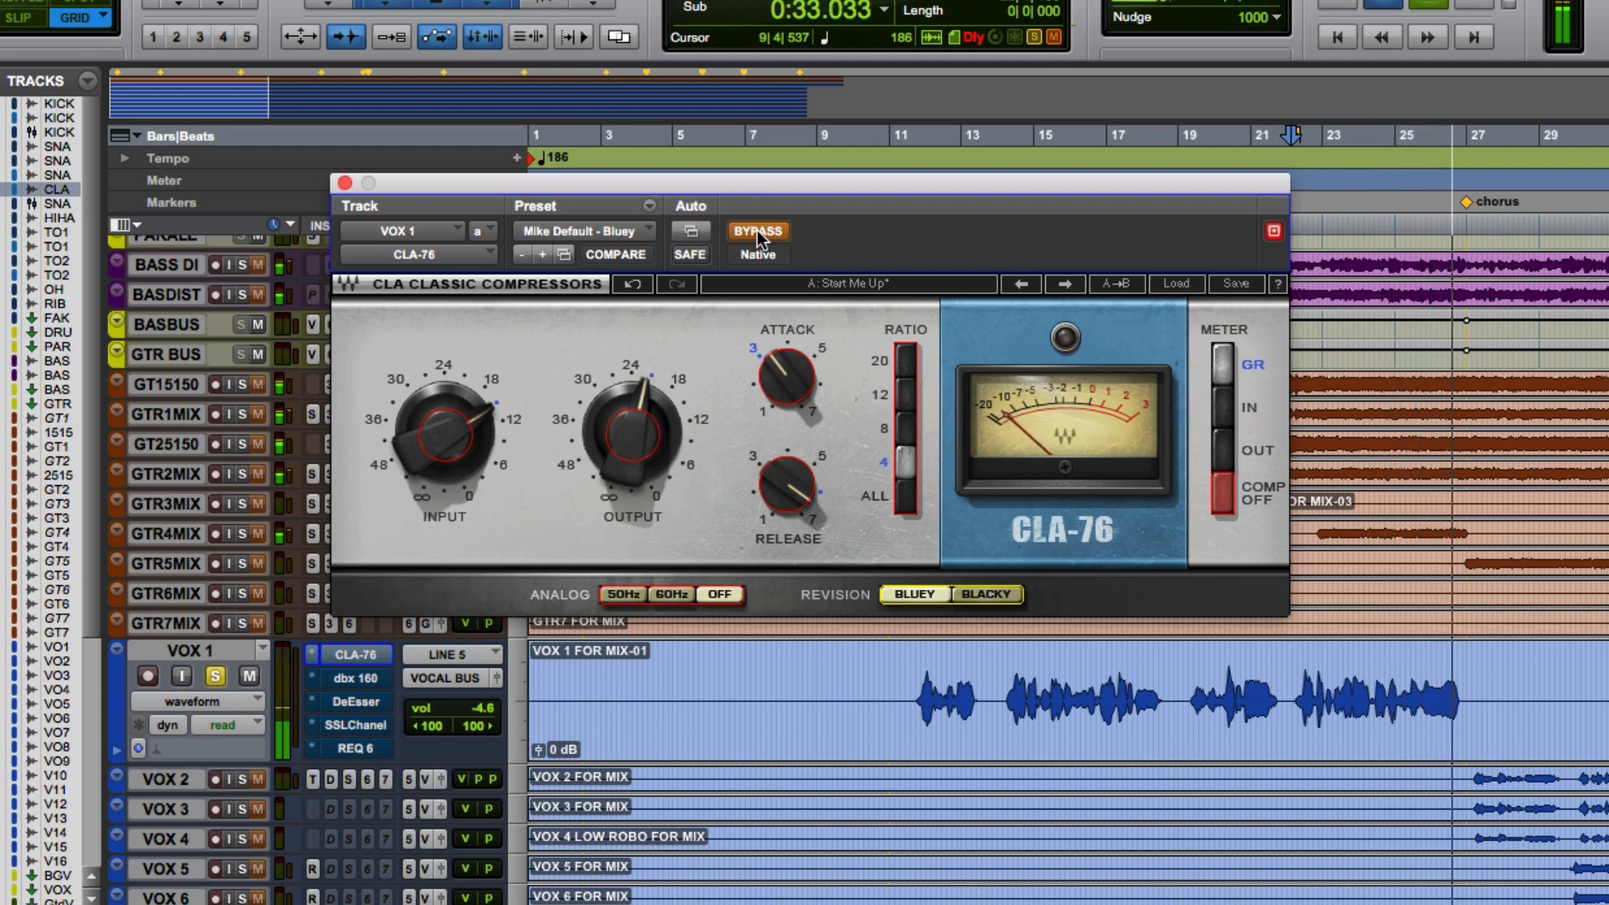
pyautogui.press('space')
pyautogui.press('space')
pyautogui.click(757, 231)
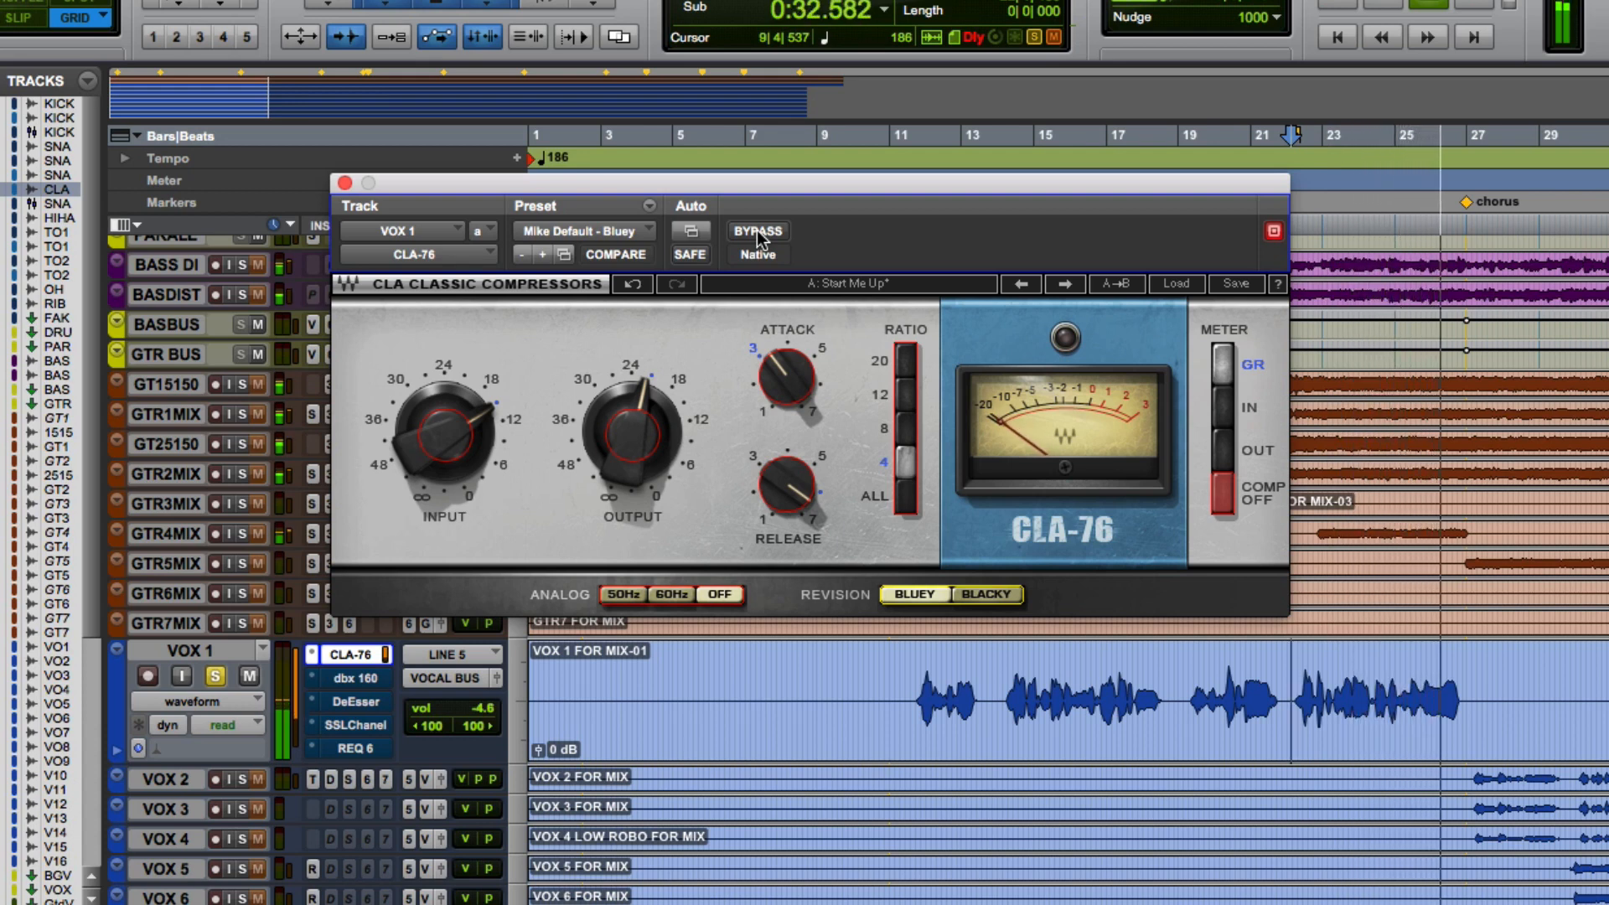
pyautogui.press('space')
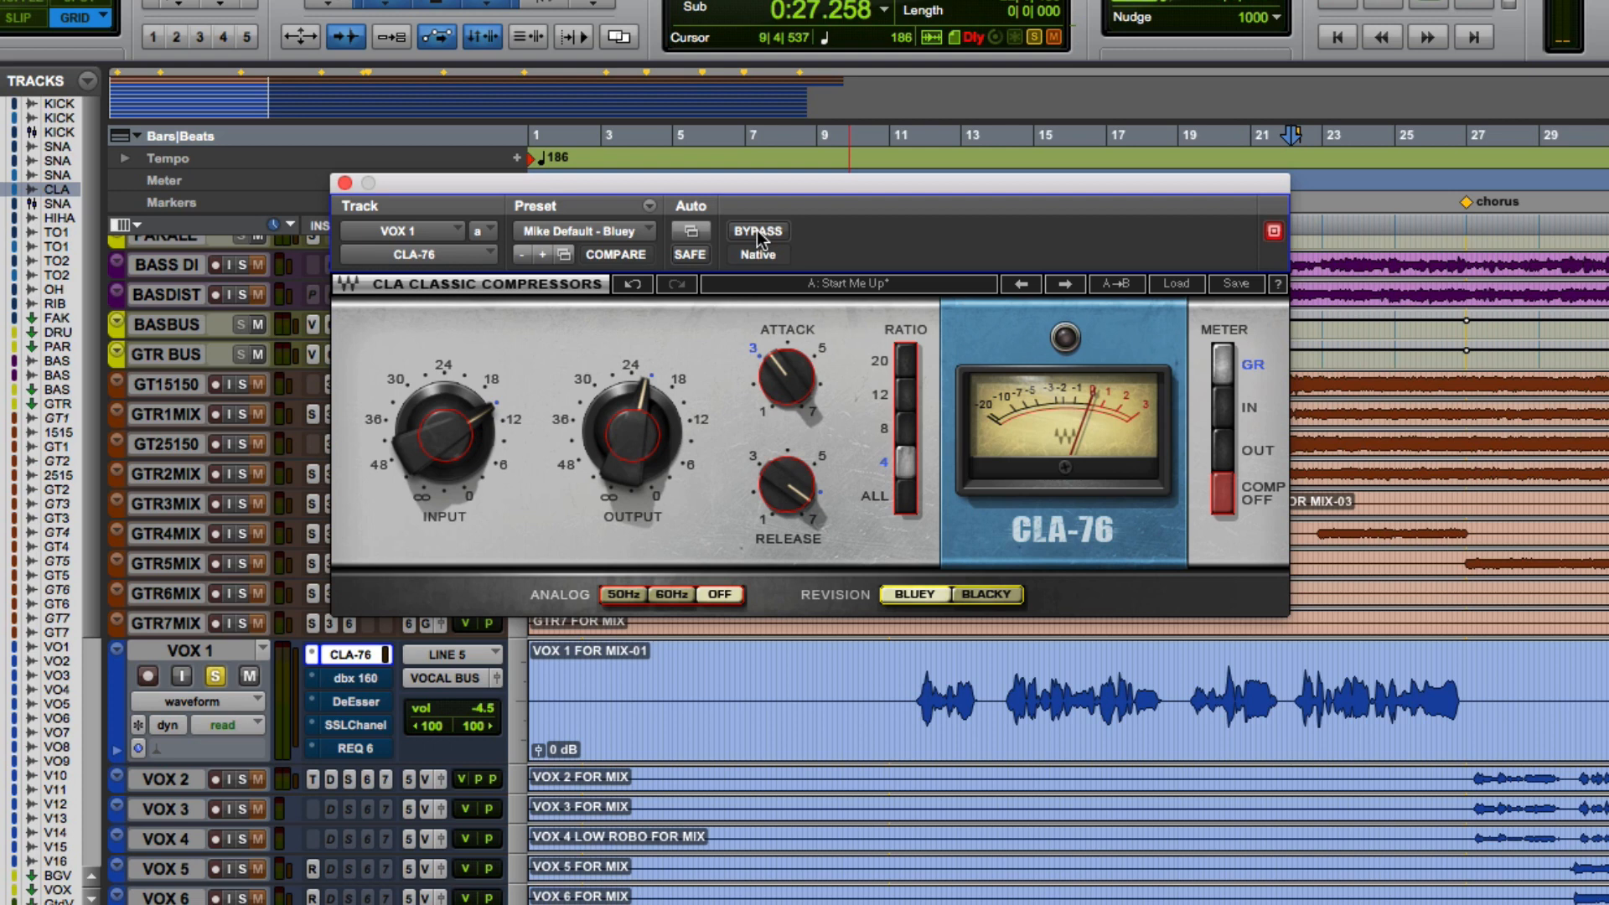
# - Audition the vocal phrase with the CLA-76 revision on Blacky and again on Bluey
pyautogui.click(987, 595)
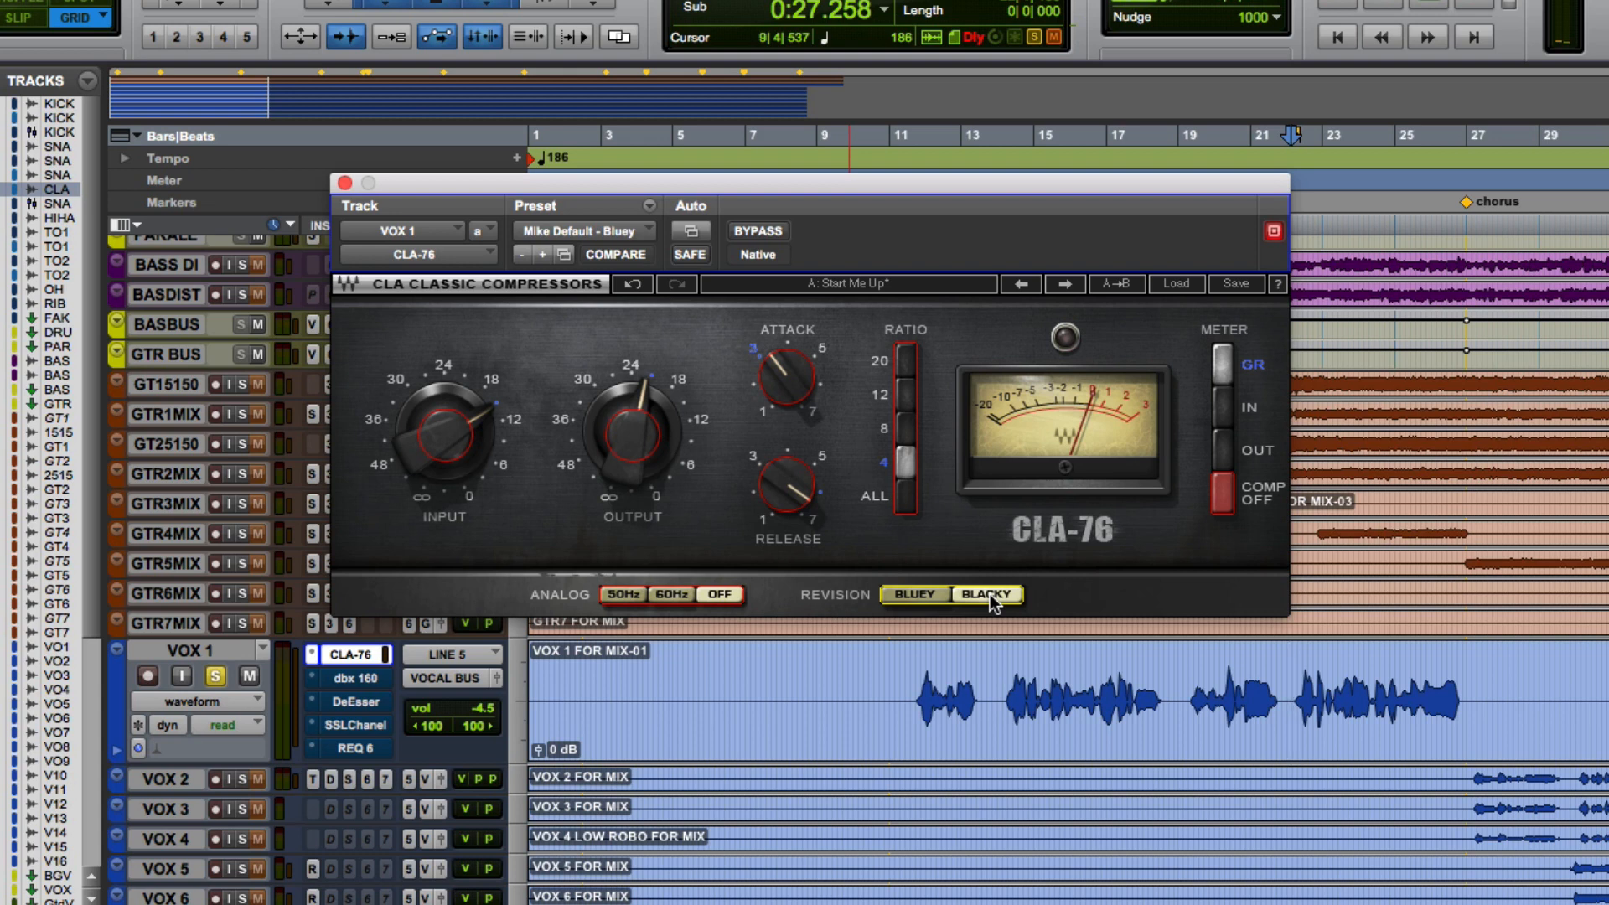
pyautogui.press('space')
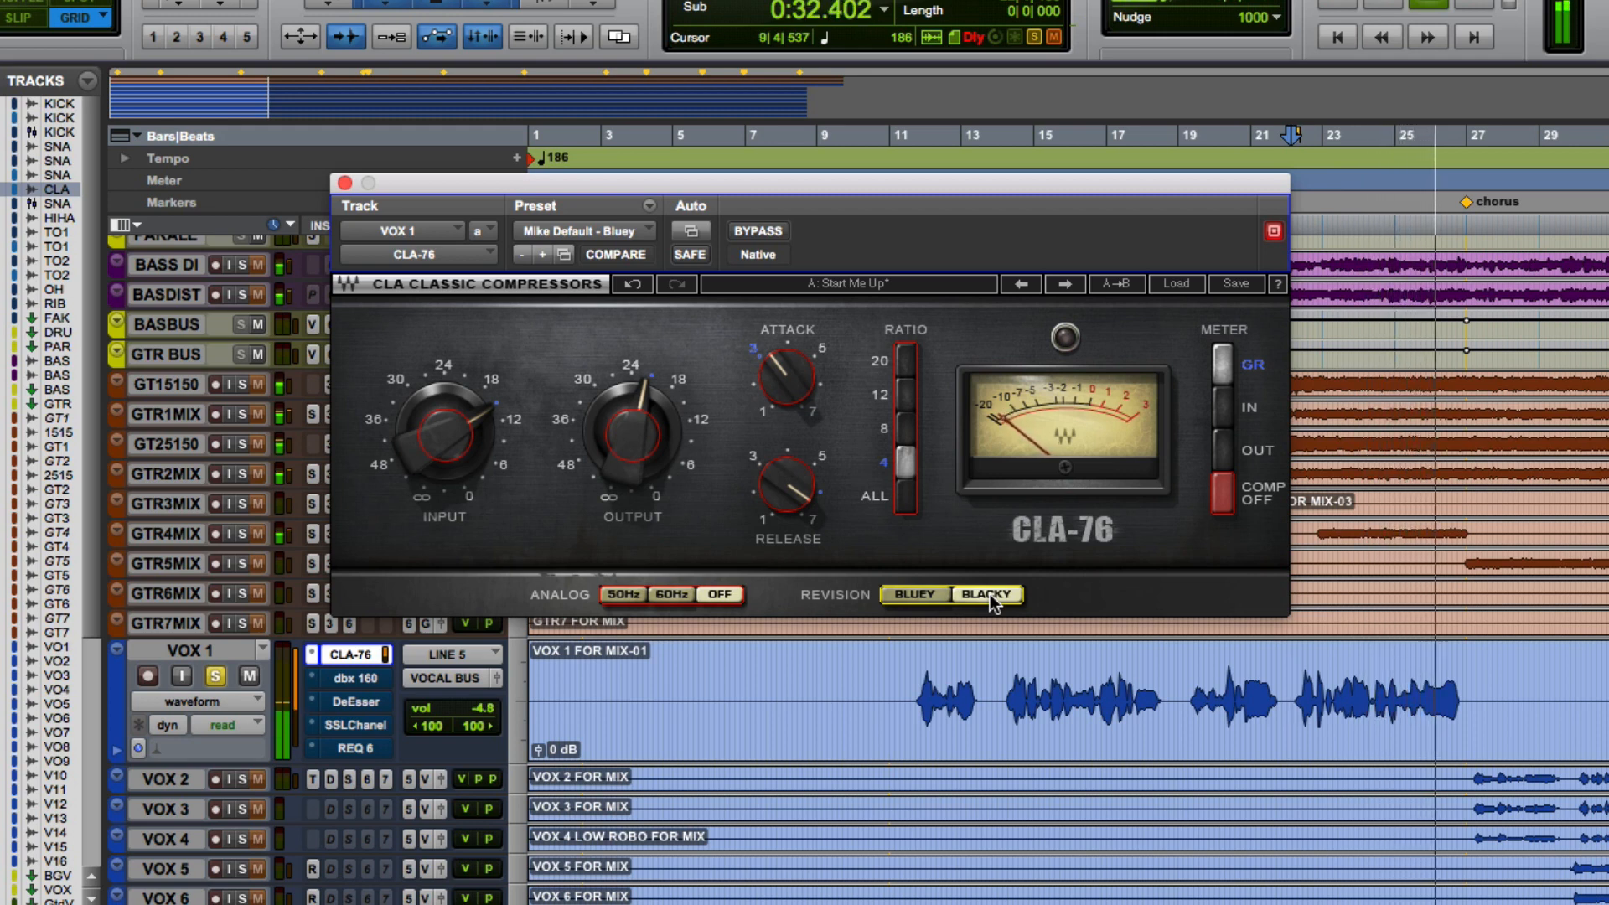
pyautogui.press('space')
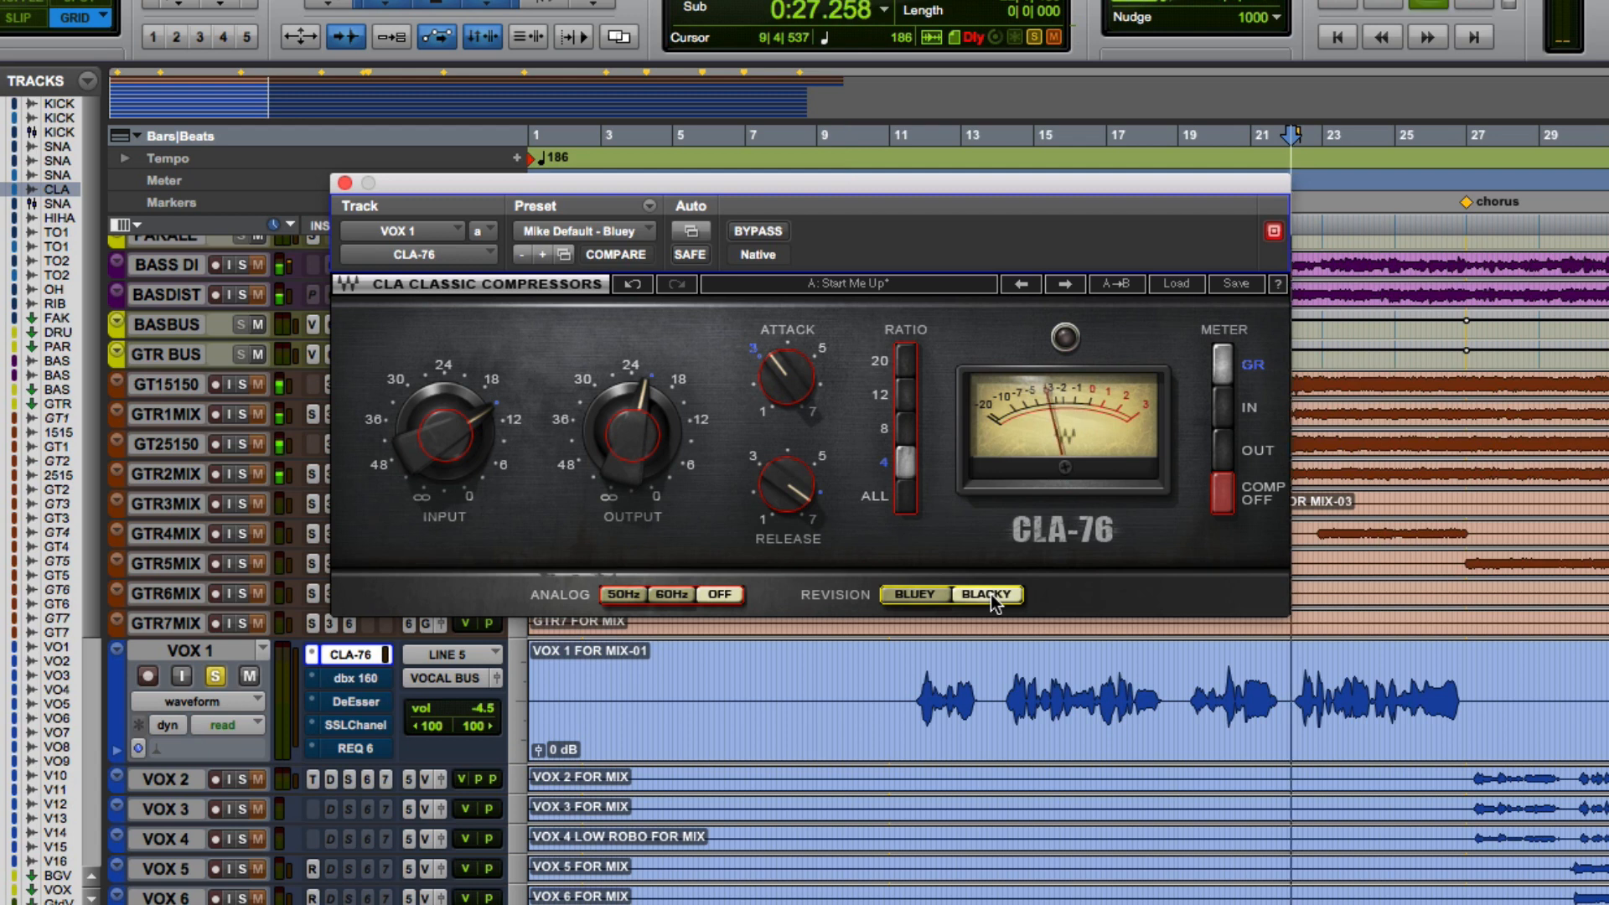
pyautogui.press('space')
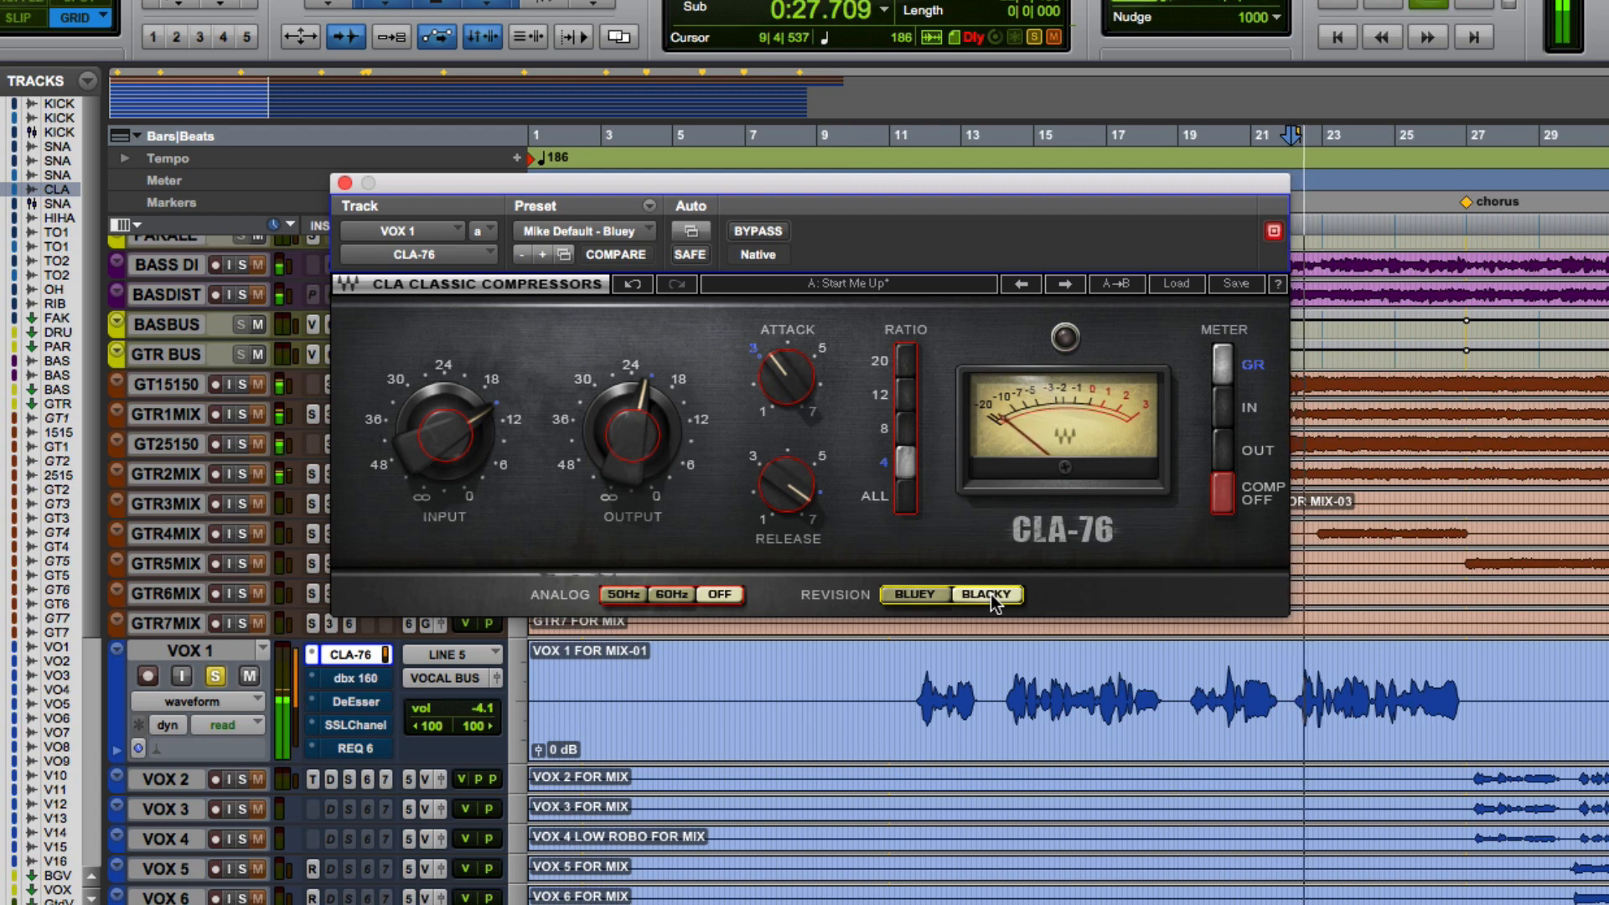
pyautogui.press('space')
pyautogui.click(921, 594)
pyautogui.press('space')
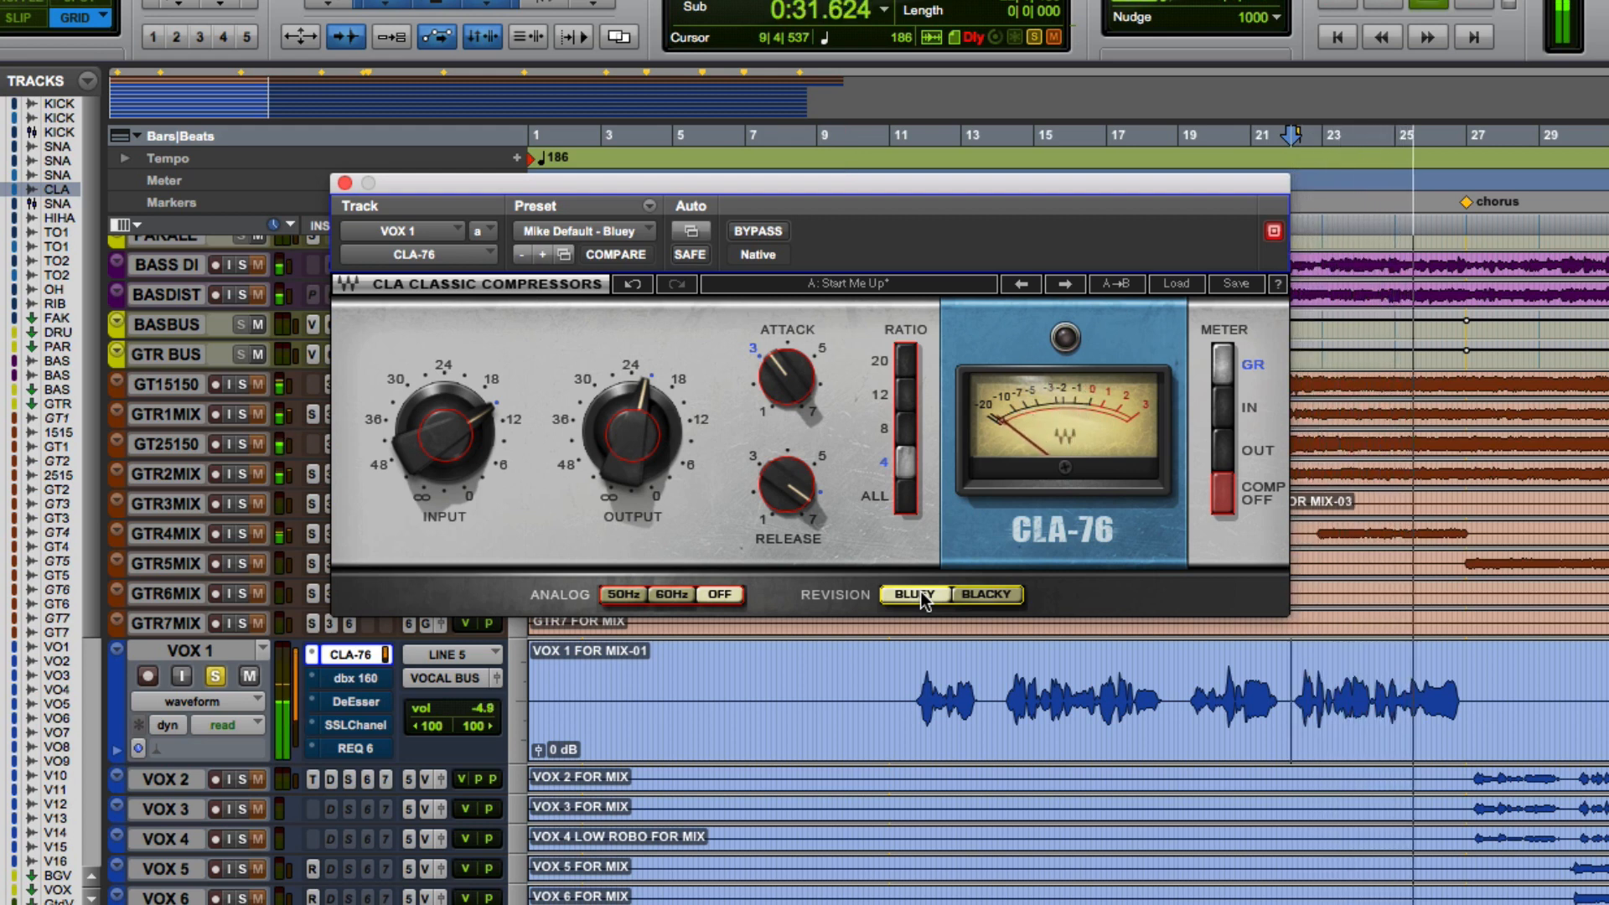
pyautogui.press('space')
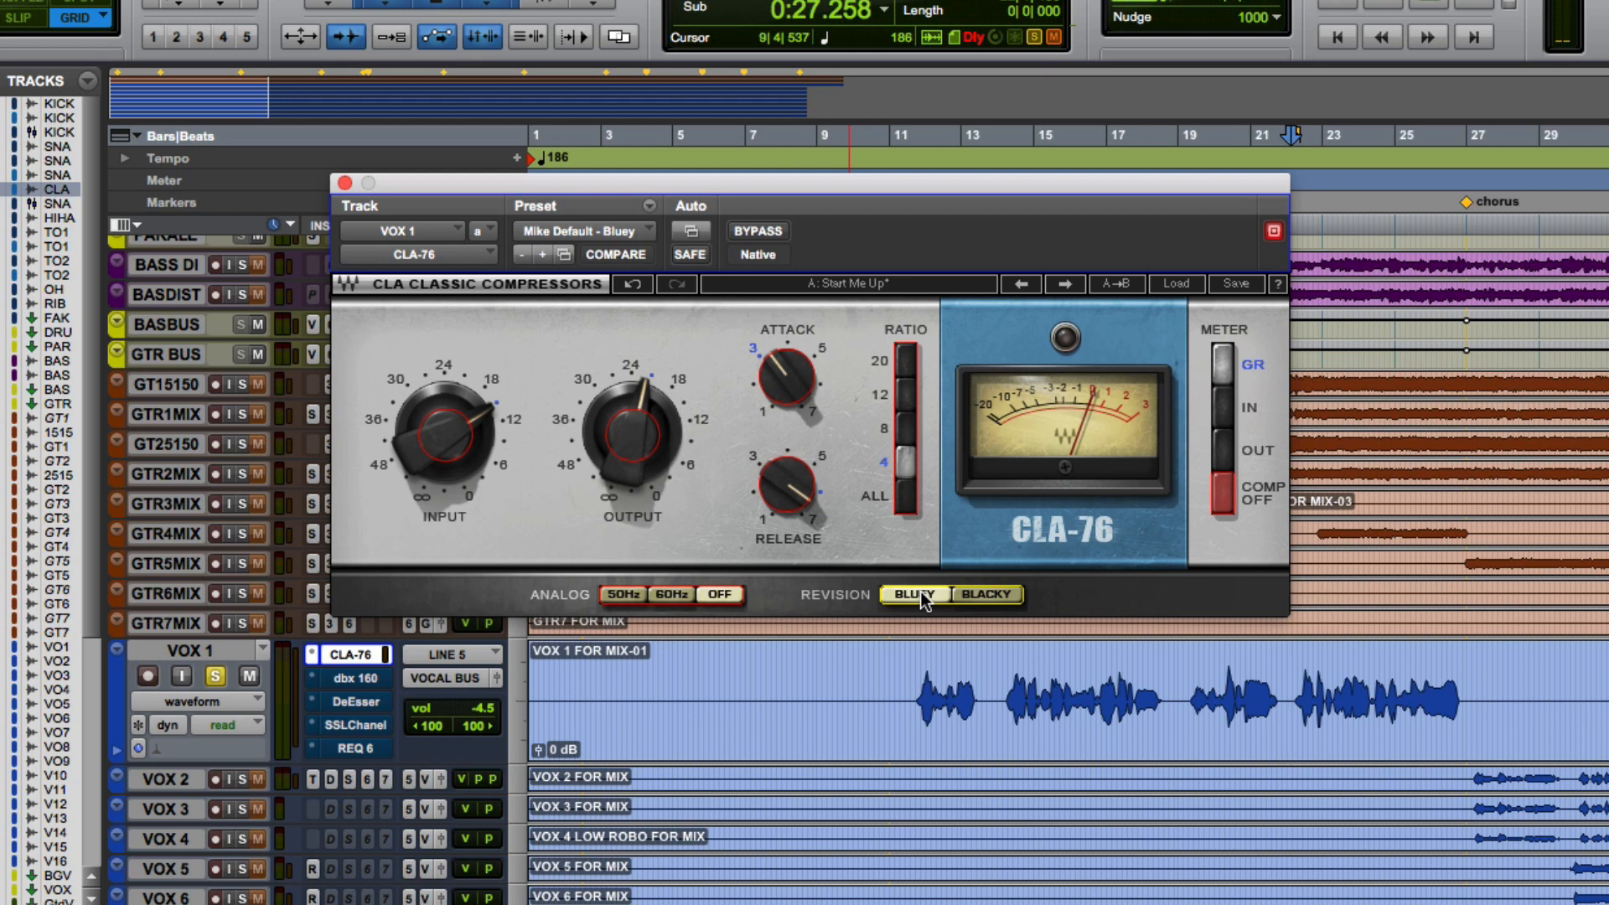
# - Replay the phrase with Bluey, switch the CLA-76 revision back to Blacky and listen again for the difference
pyautogui.press('space')
pyautogui.click(978, 597)
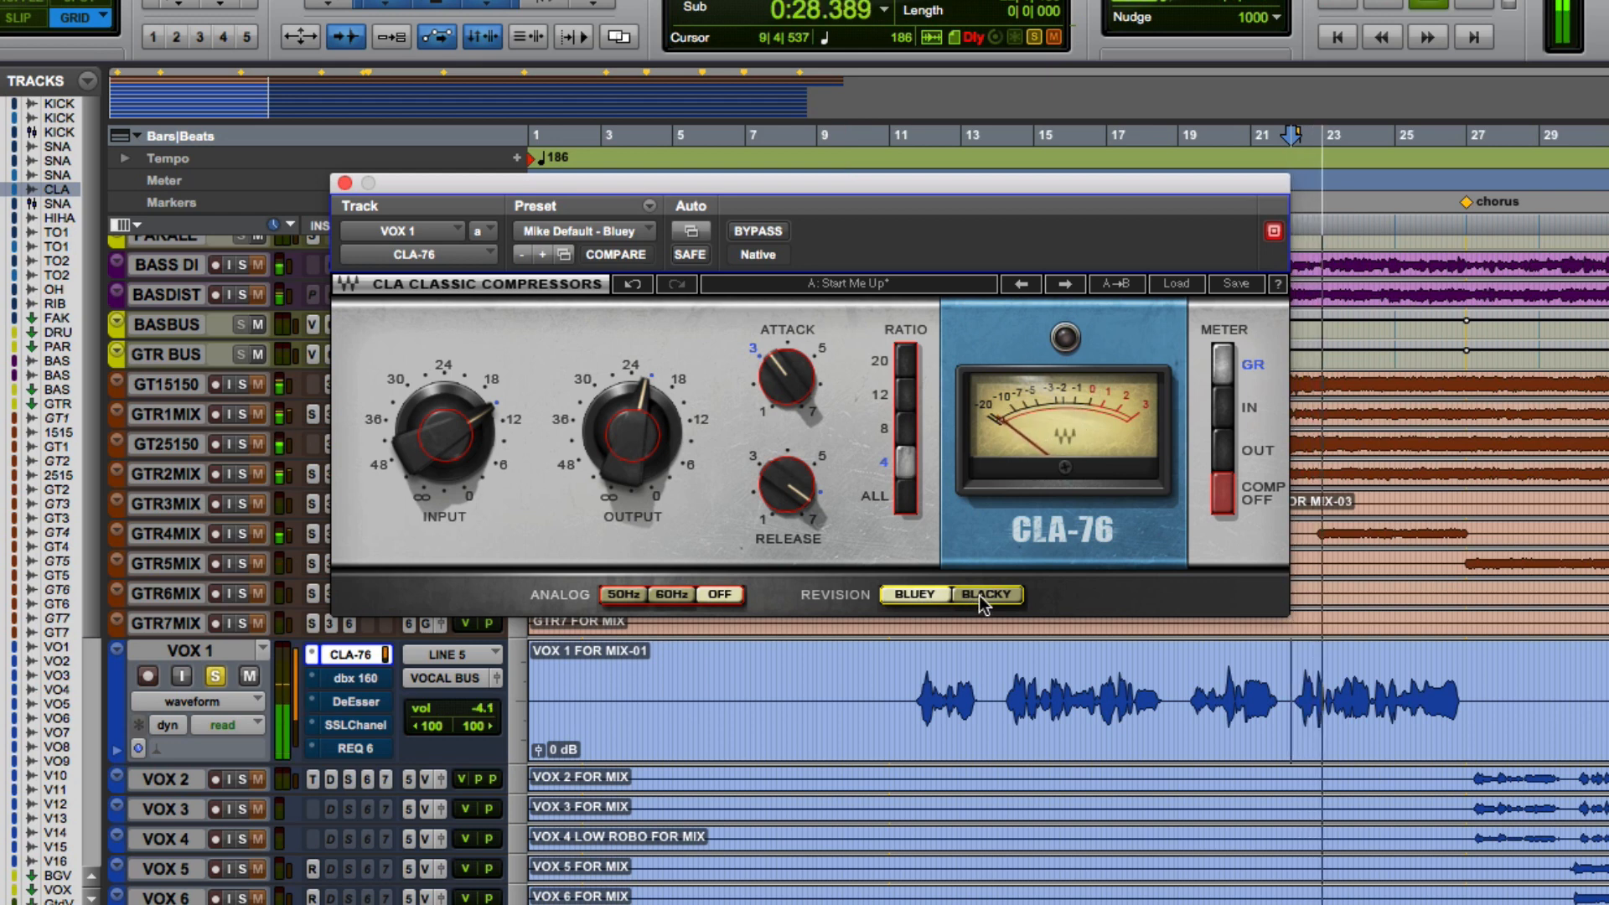
pyautogui.press('space')
pyautogui.click(981, 596)
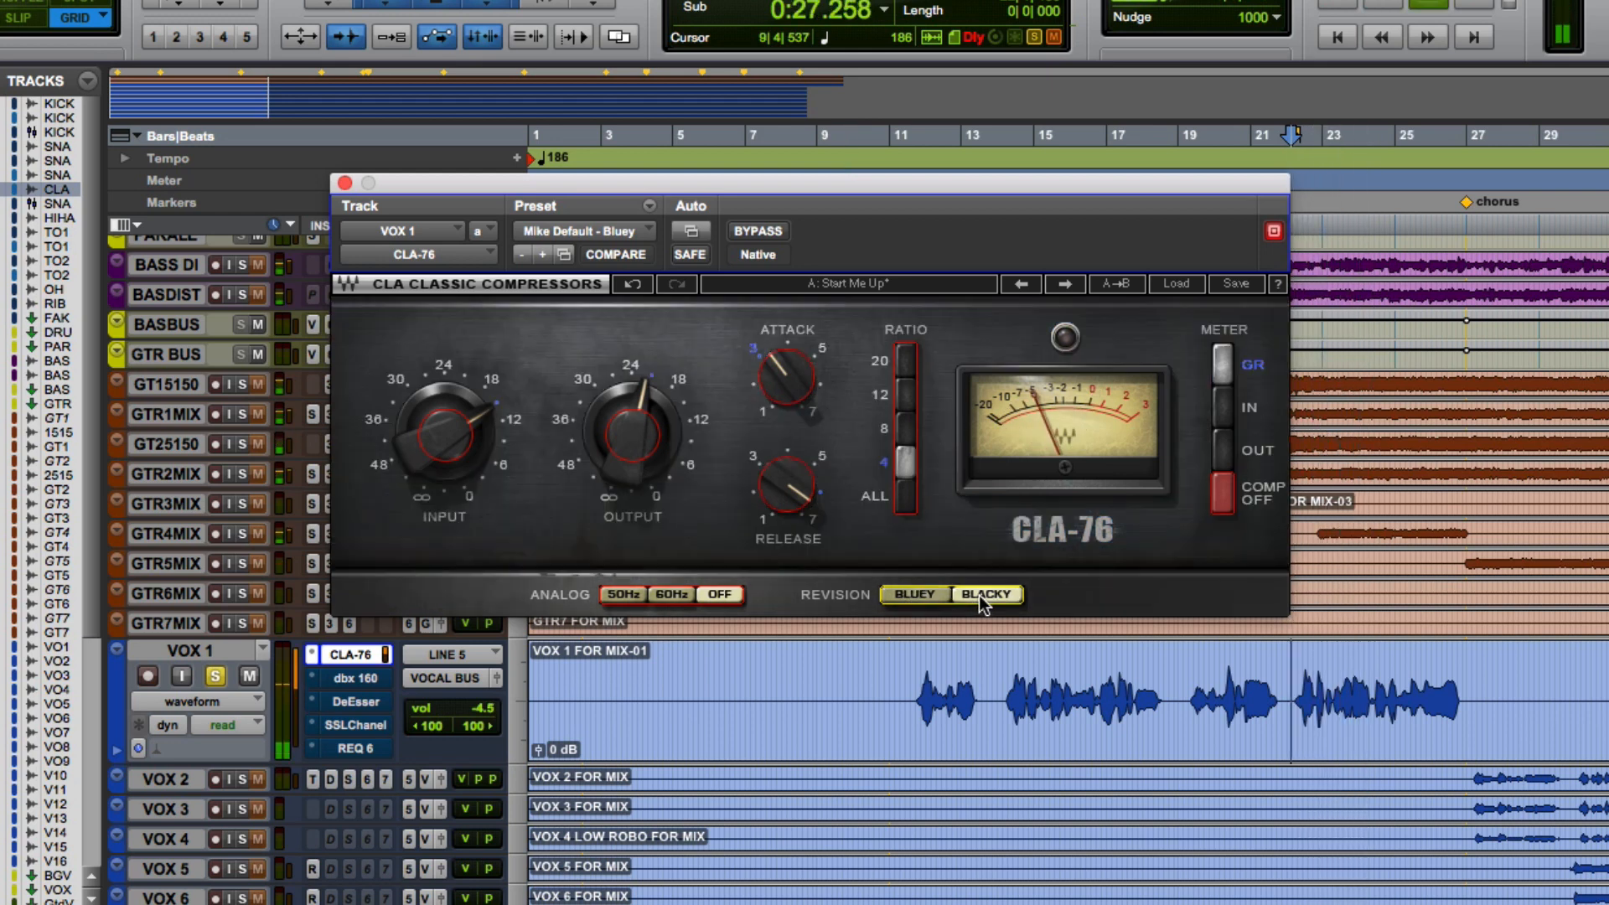
pyautogui.press('space')
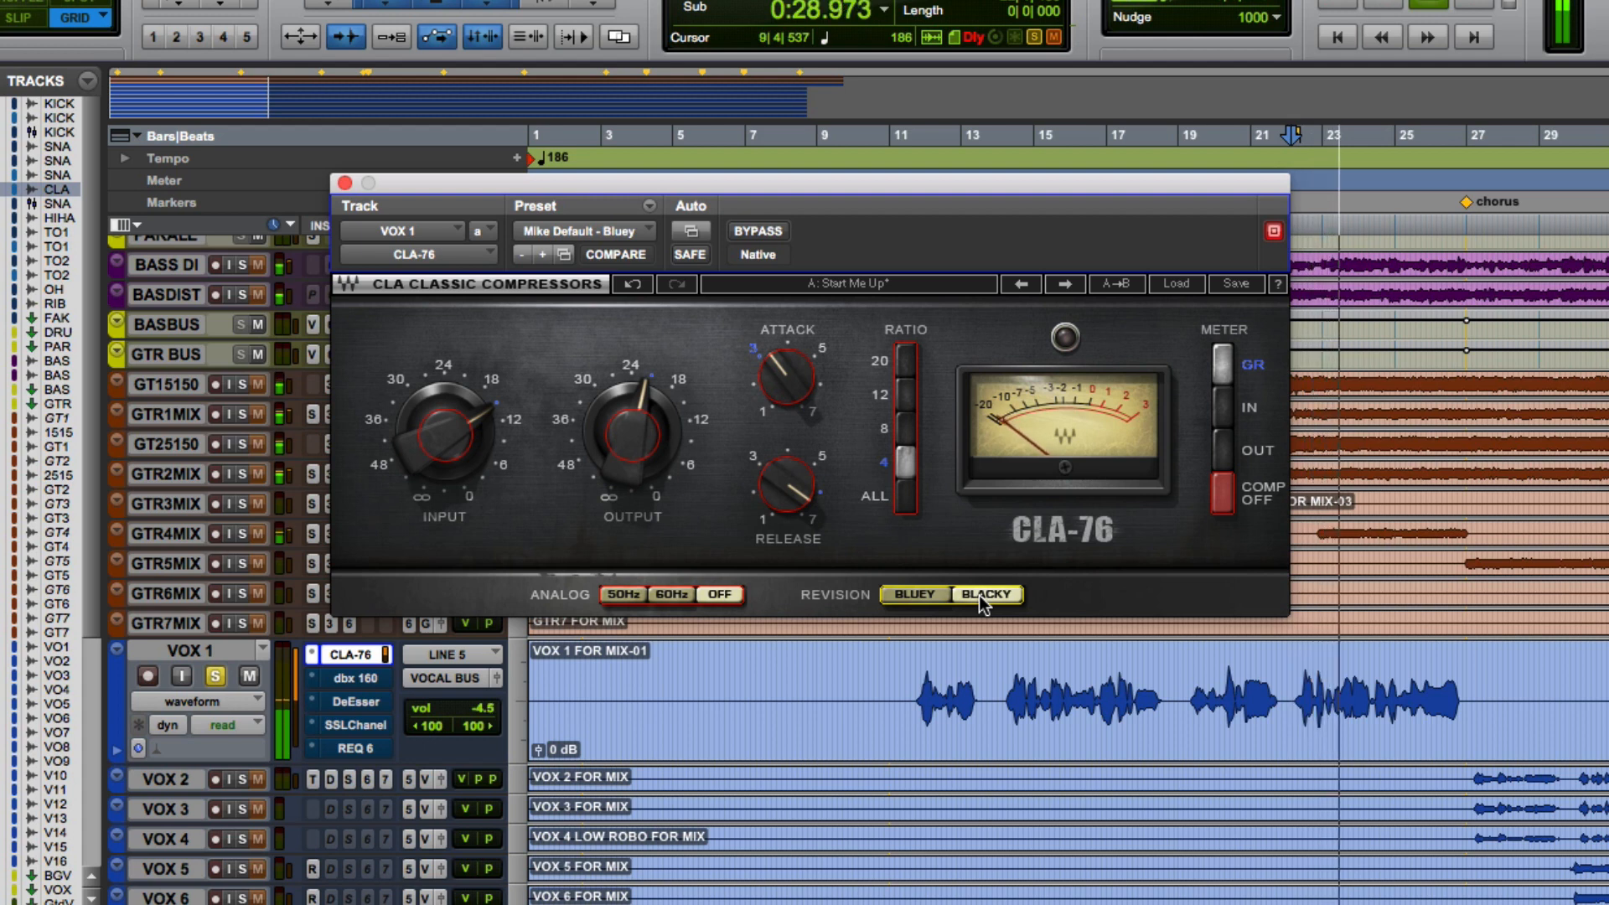
pyautogui.press('space')
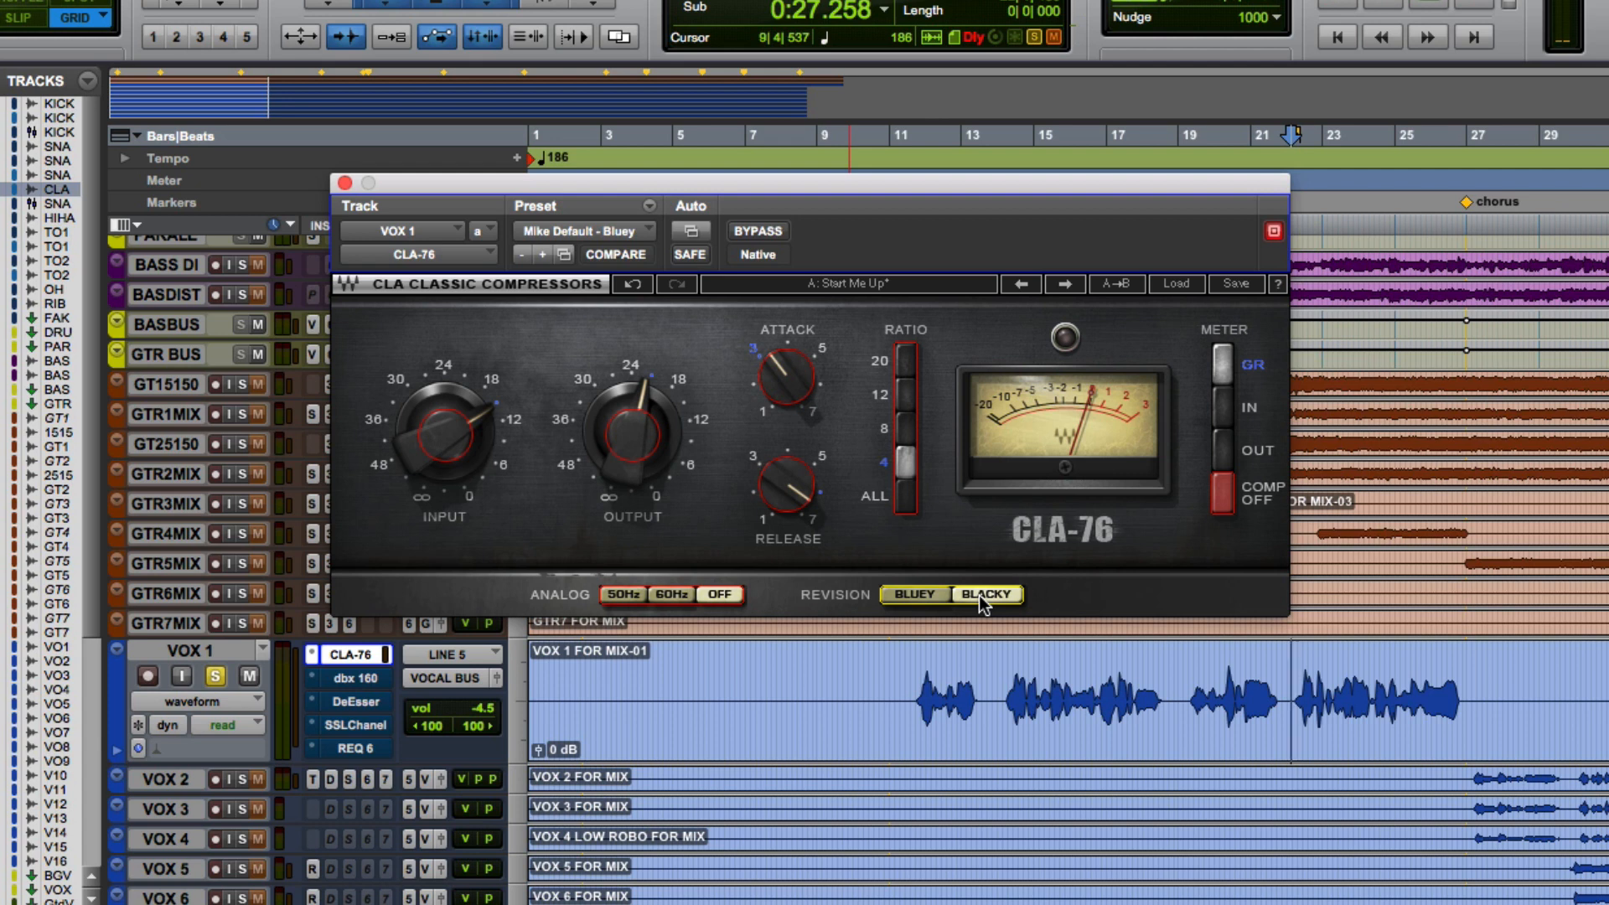
# - Open the dbx 160 insert on VOX 1, take it out of bypass and play the vocal phrase through it
pyautogui.click(339, 682)
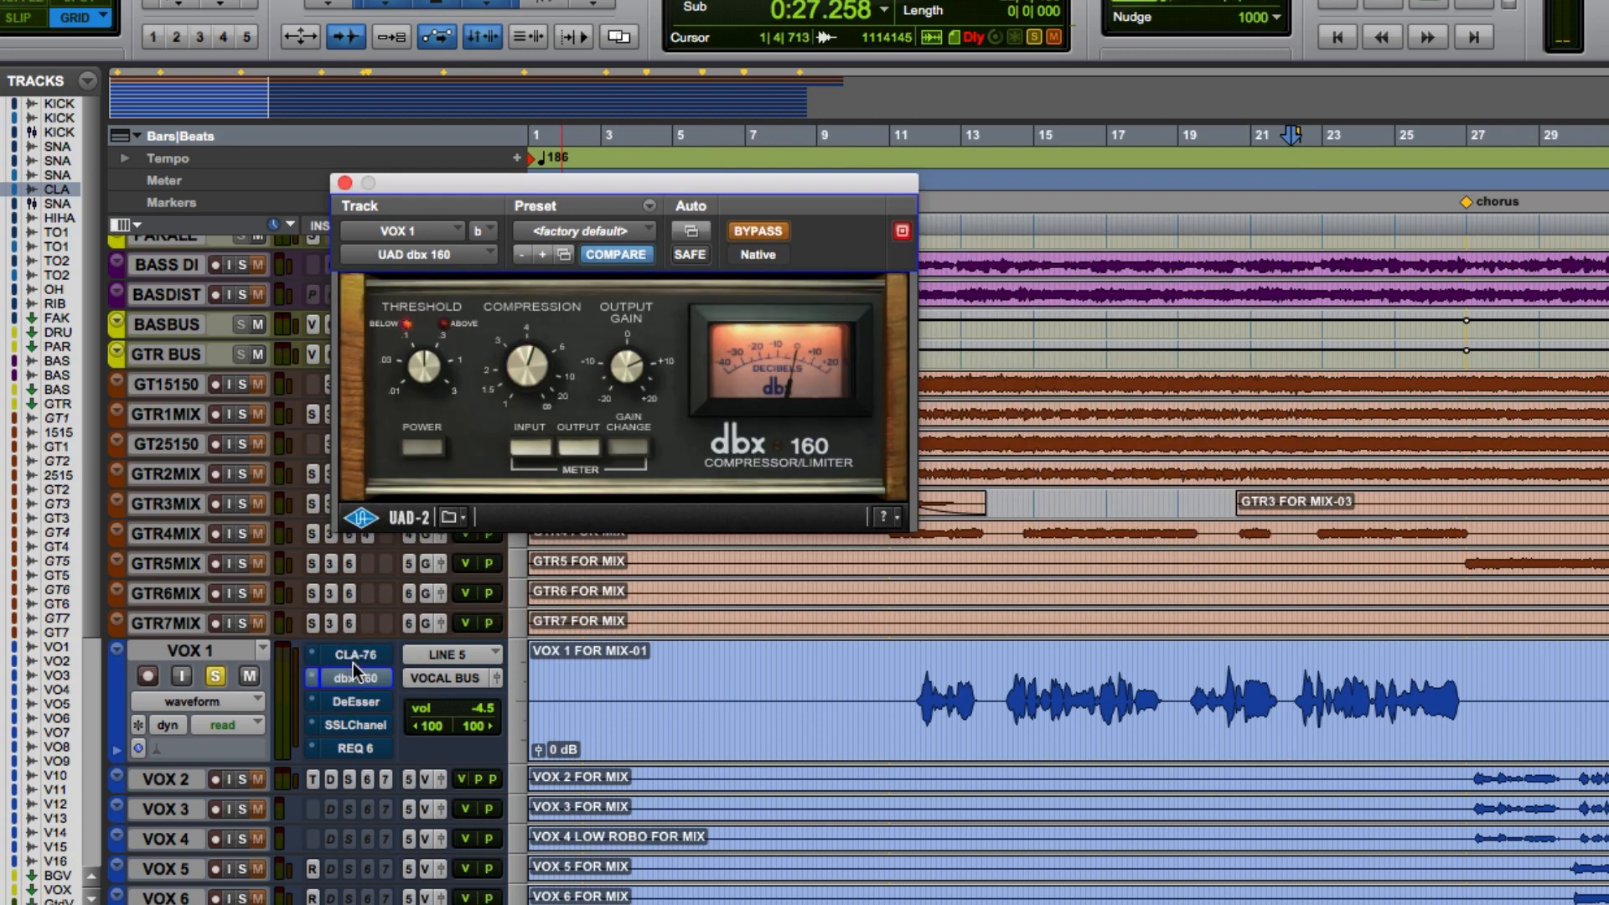
pyautogui.keyDown('super'); pyautogui.click(354, 677); pyautogui.keyUp('super')
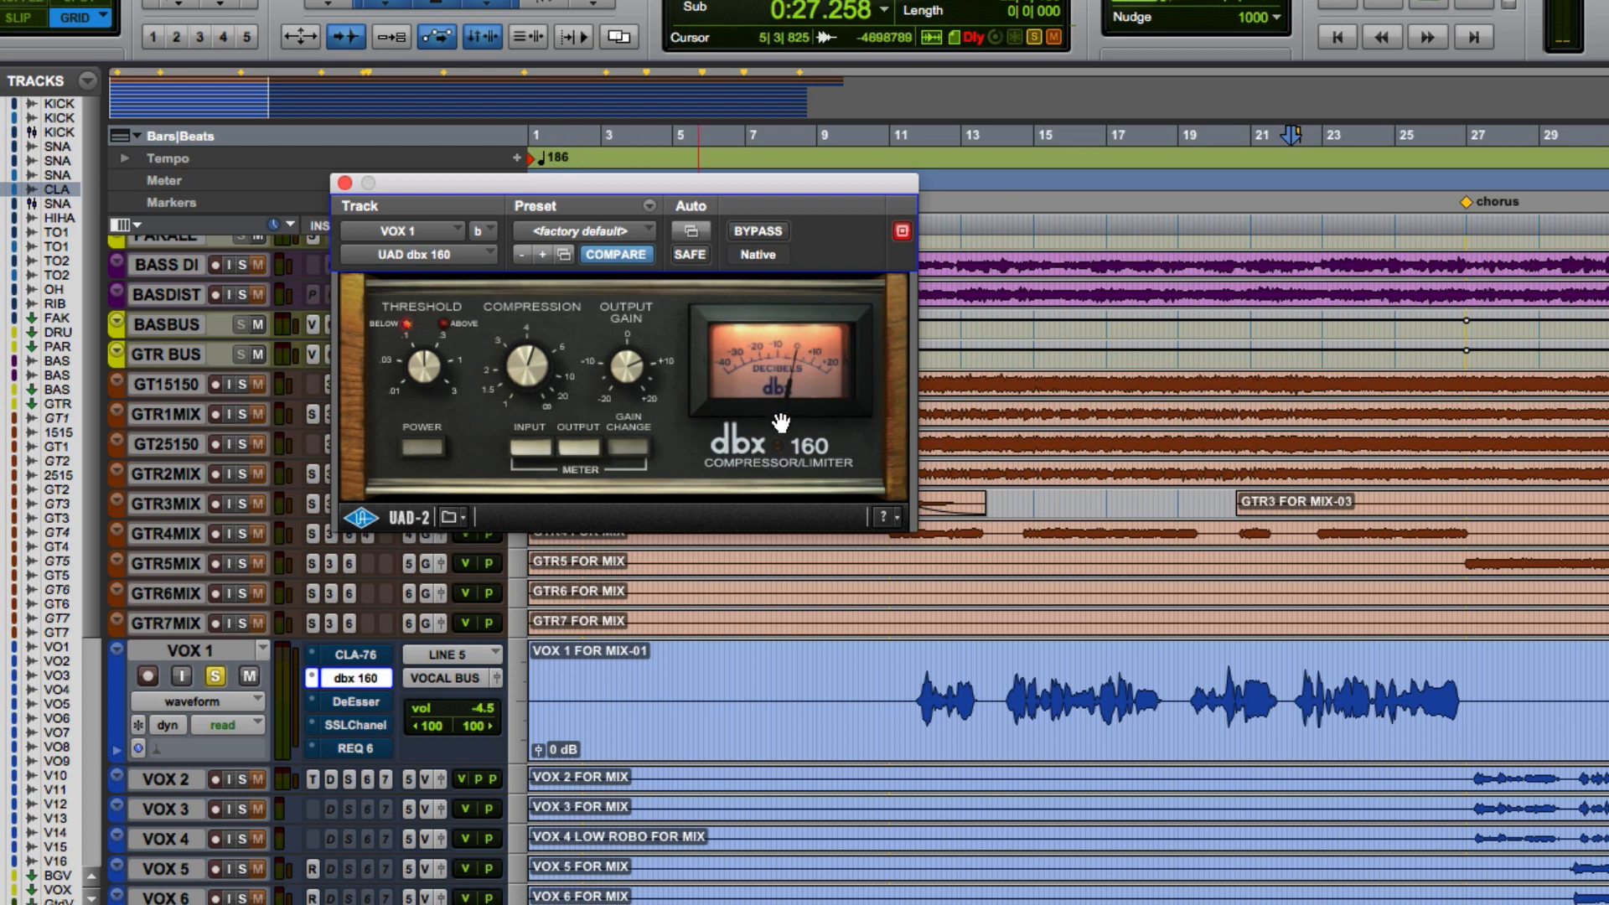
pyautogui.press('space')
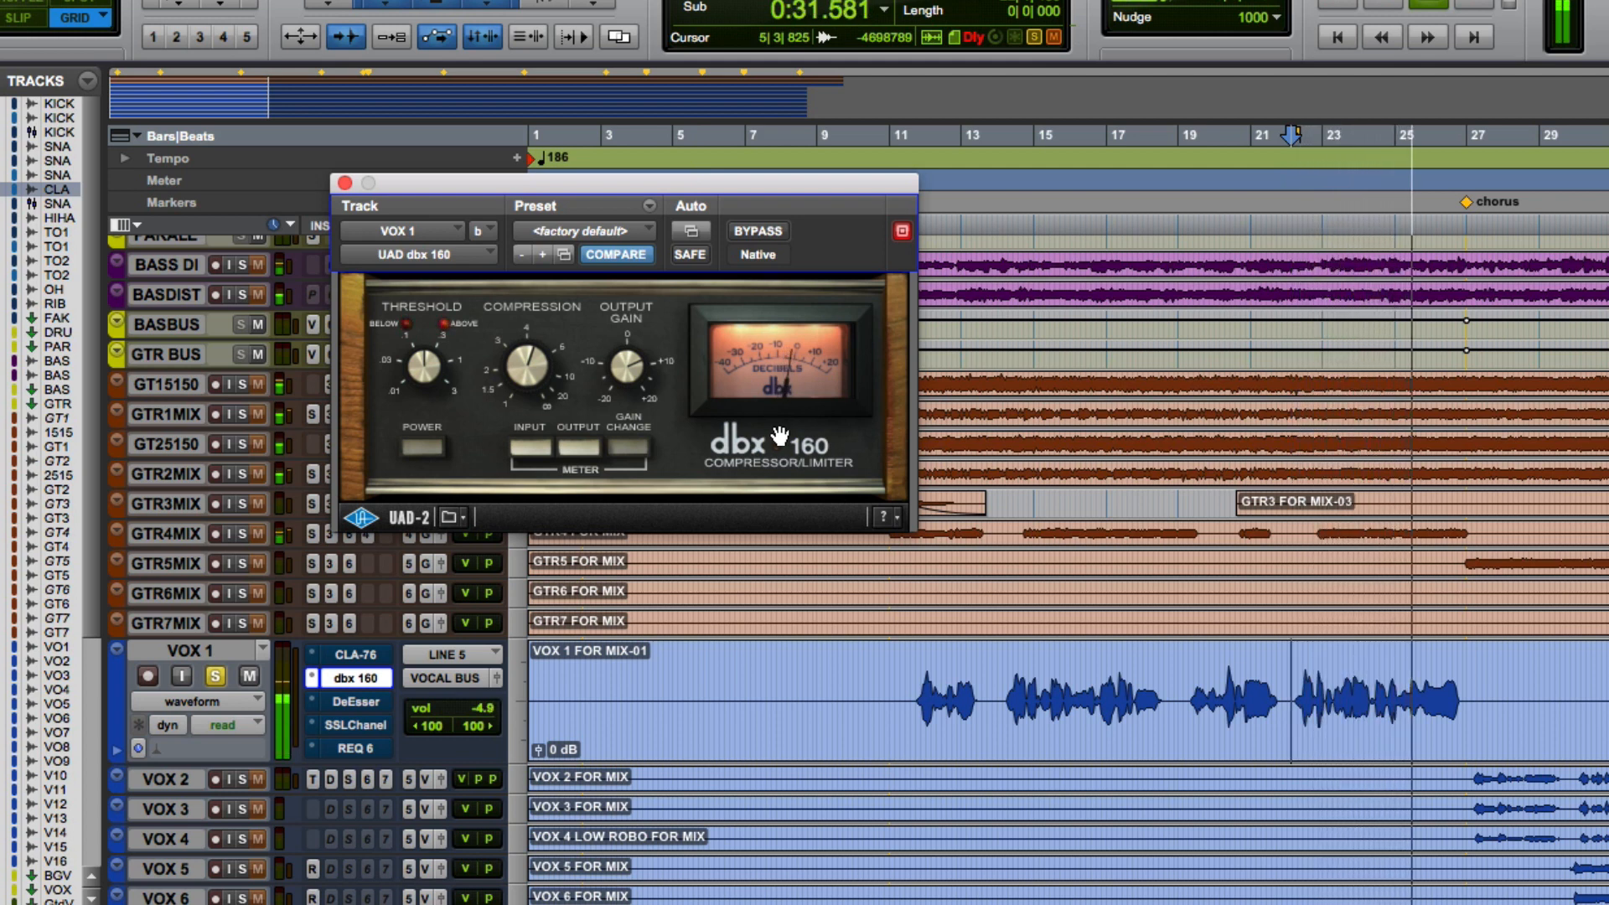
pyautogui.press('space')
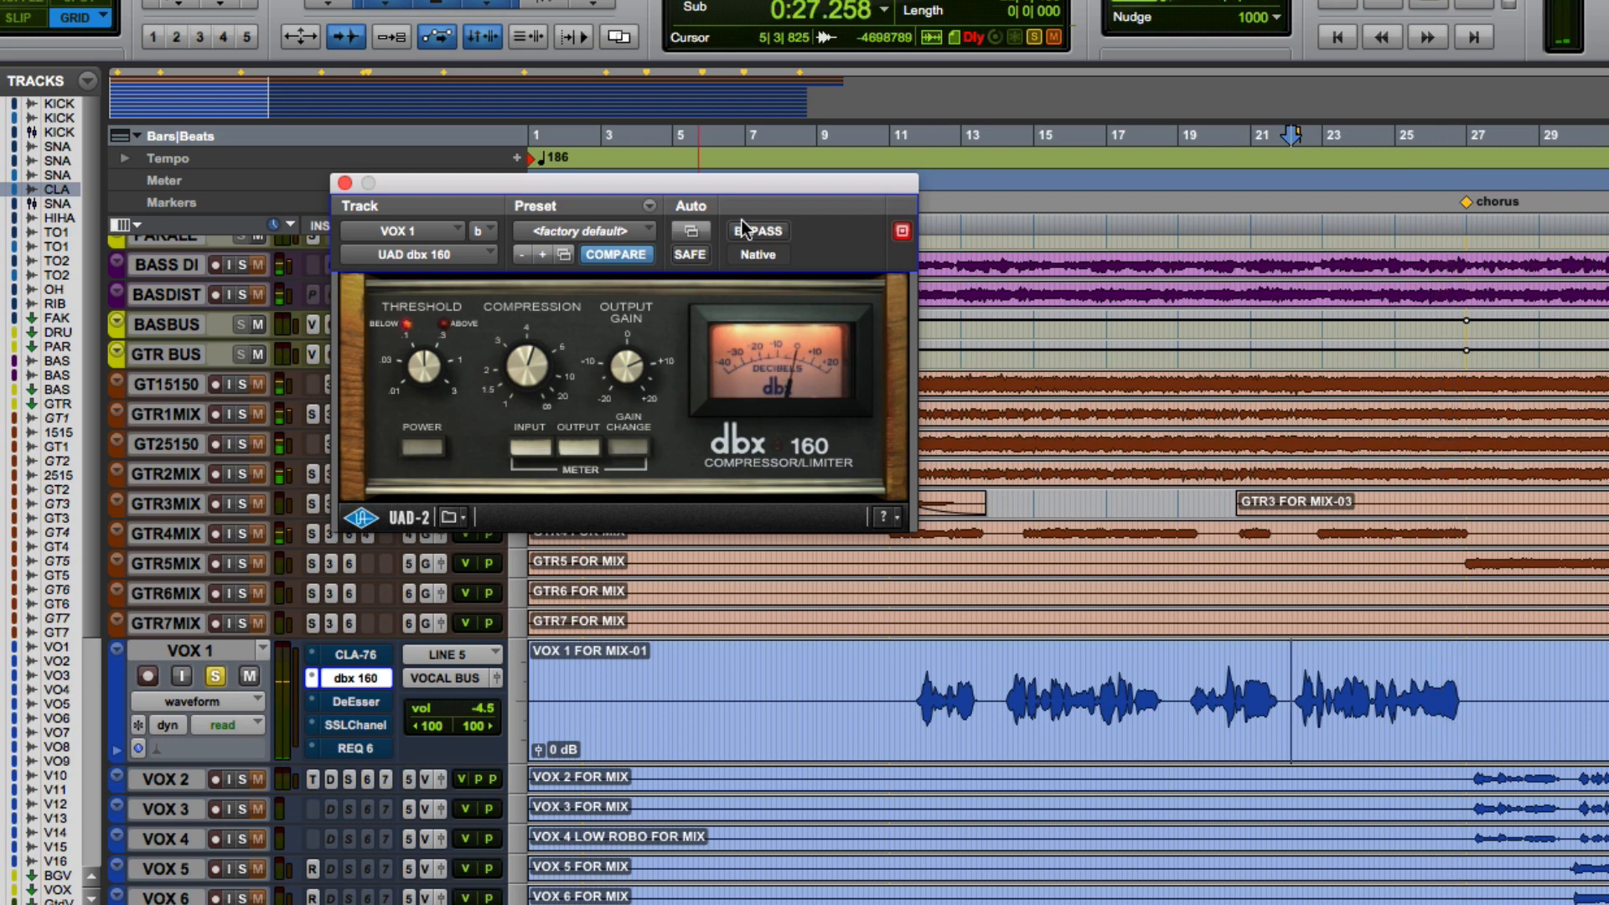
# - Compare the vocal phrase with the dbx 160 bypassed and with it active
pyautogui.click(749, 230)
pyautogui.press('space')
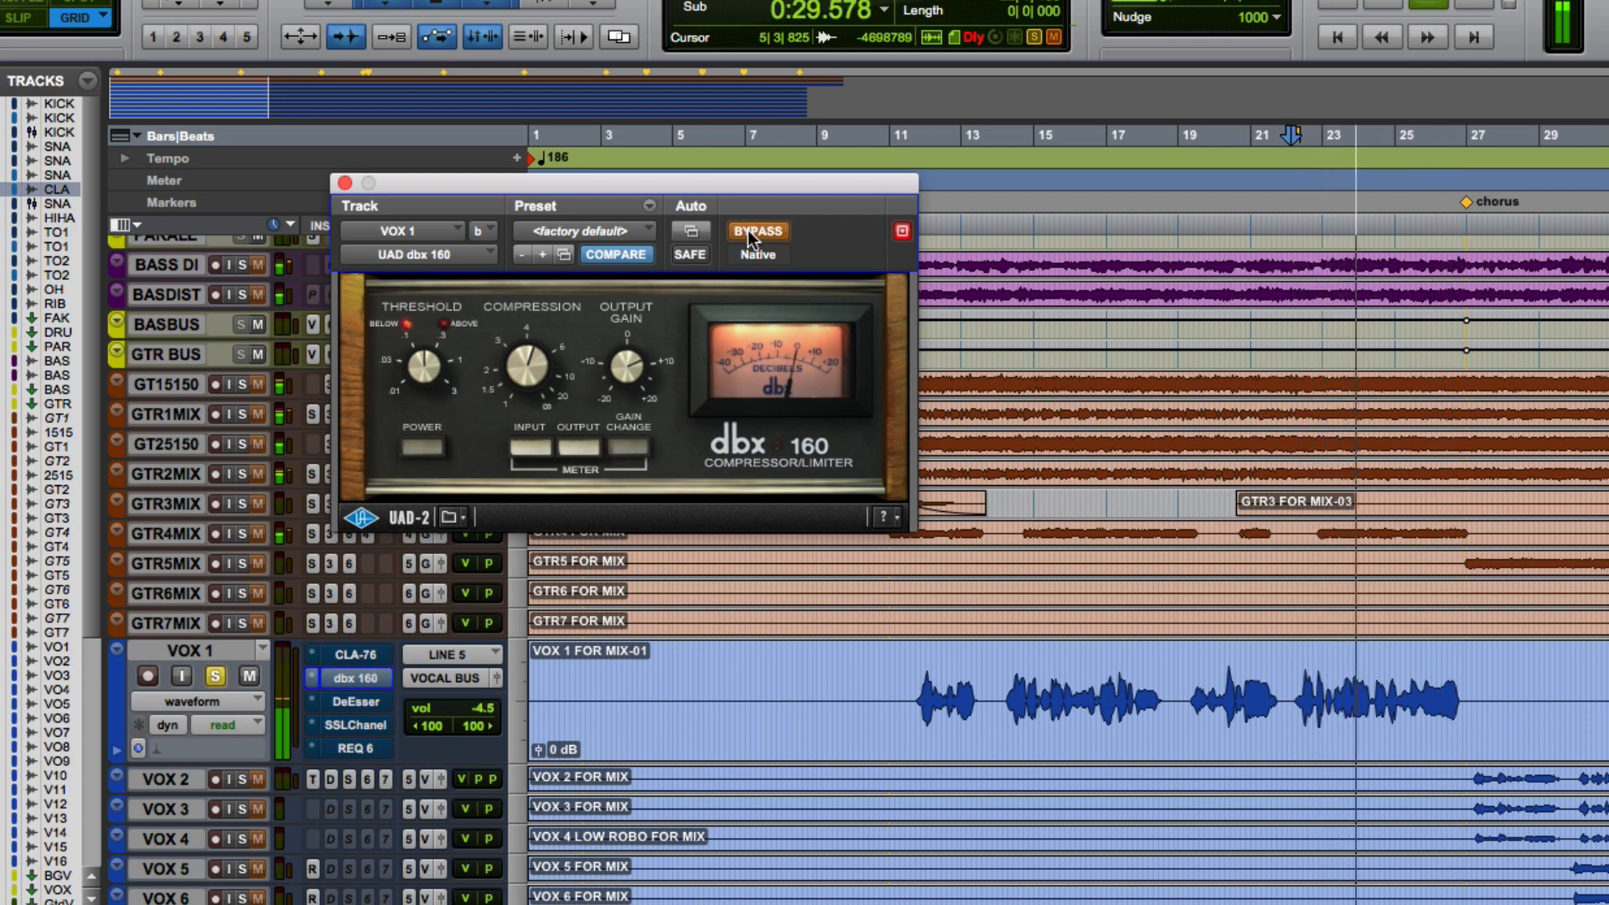
pyautogui.press('space')
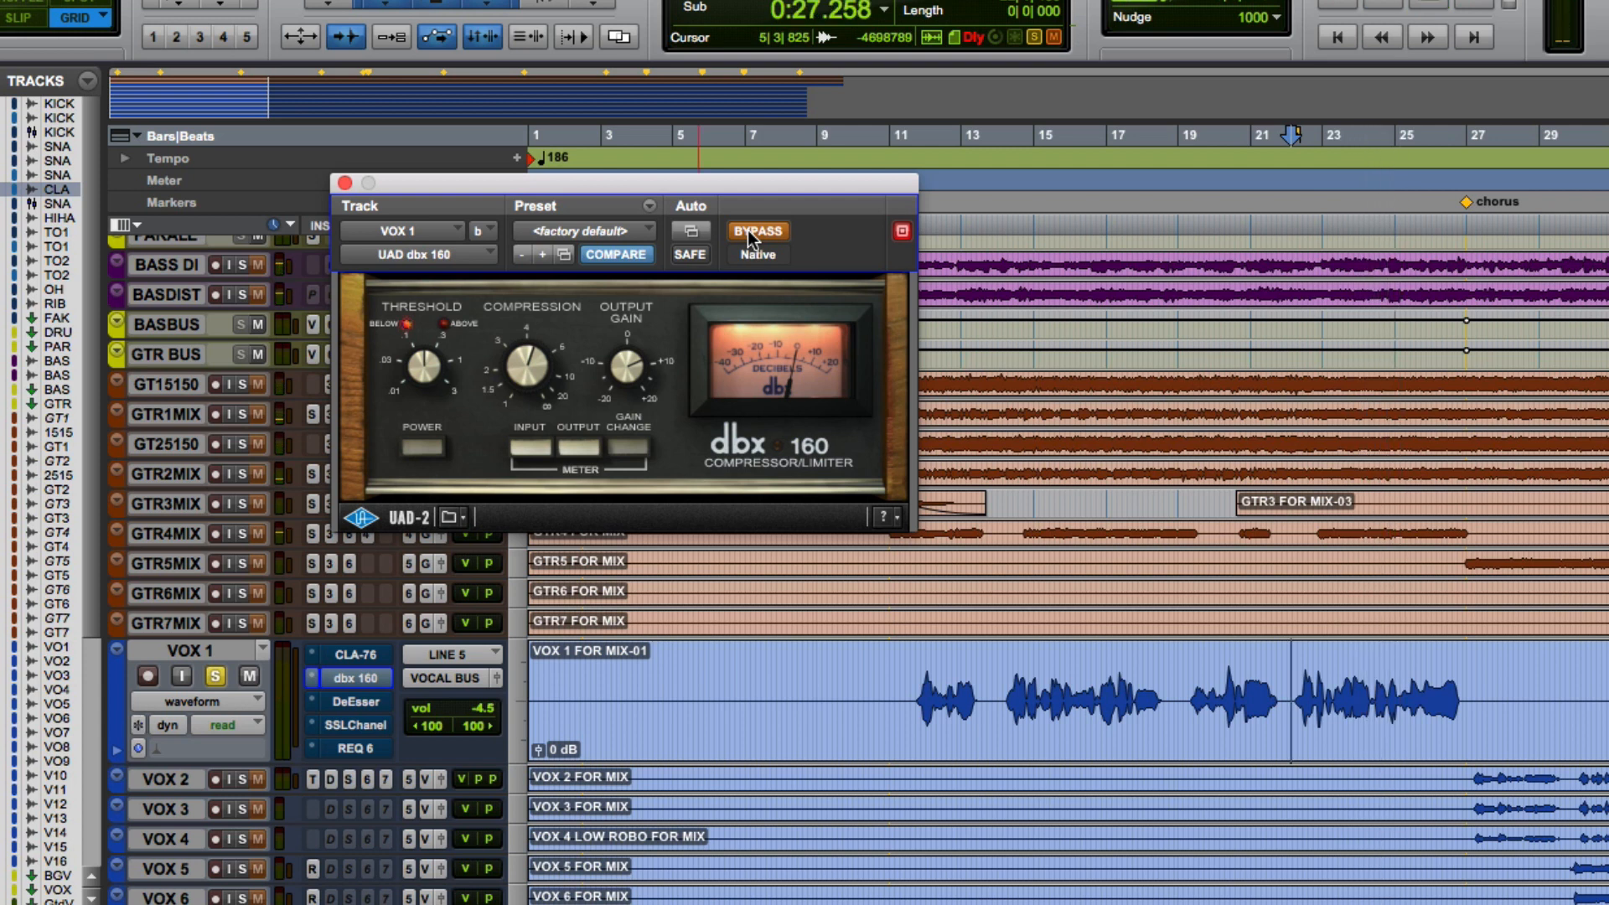
pyautogui.press('space')
pyautogui.click(747, 231)
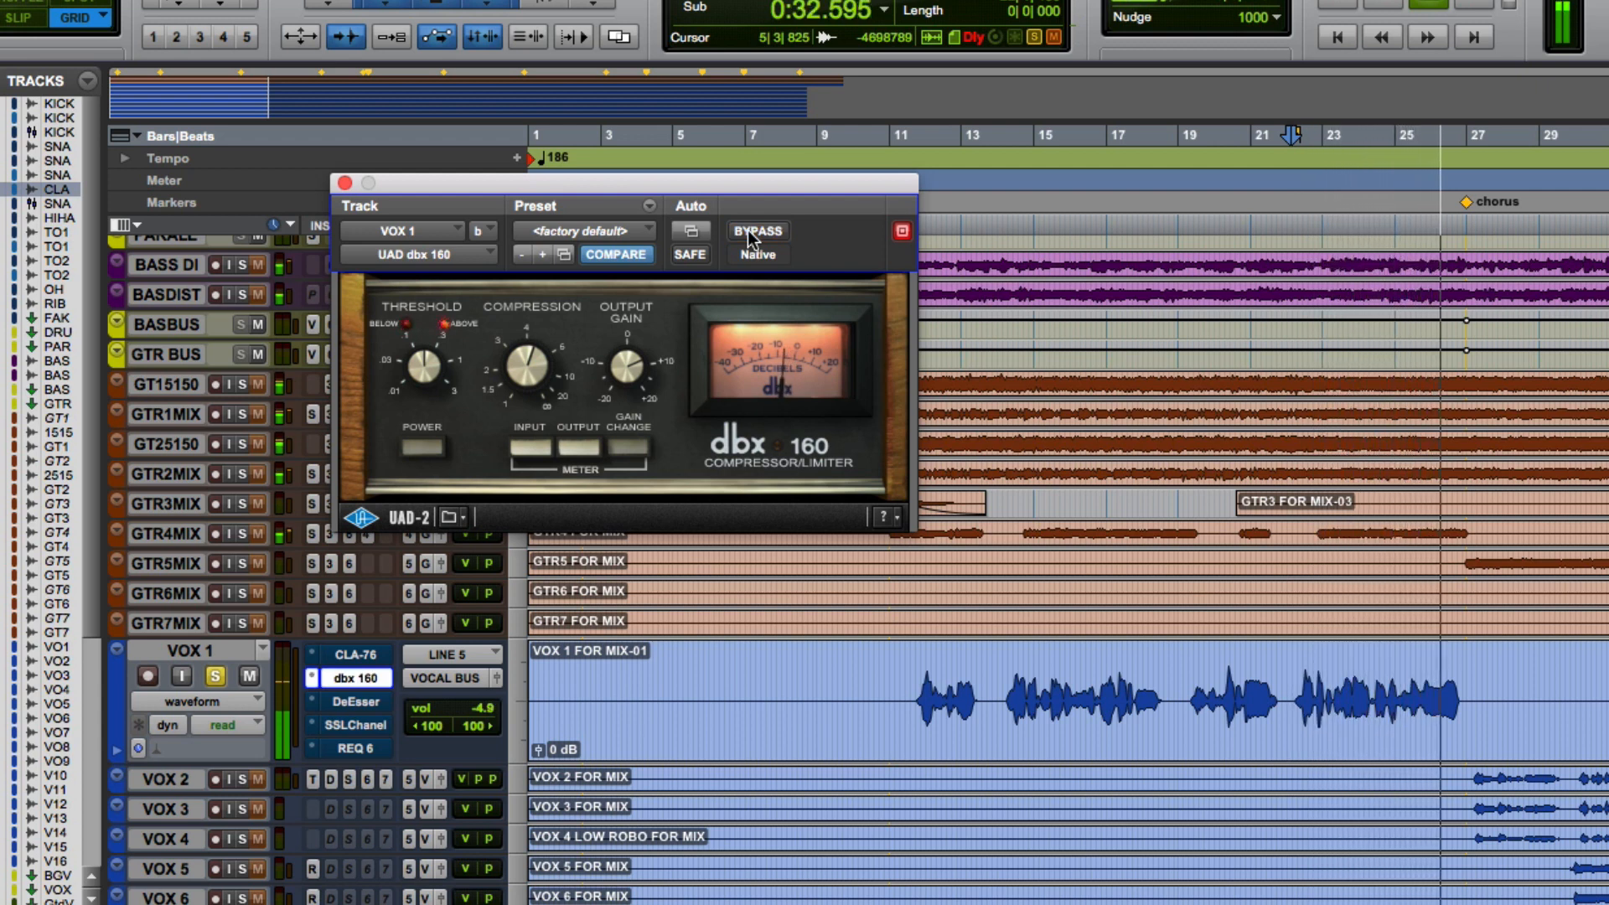
pyautogui.press('space')
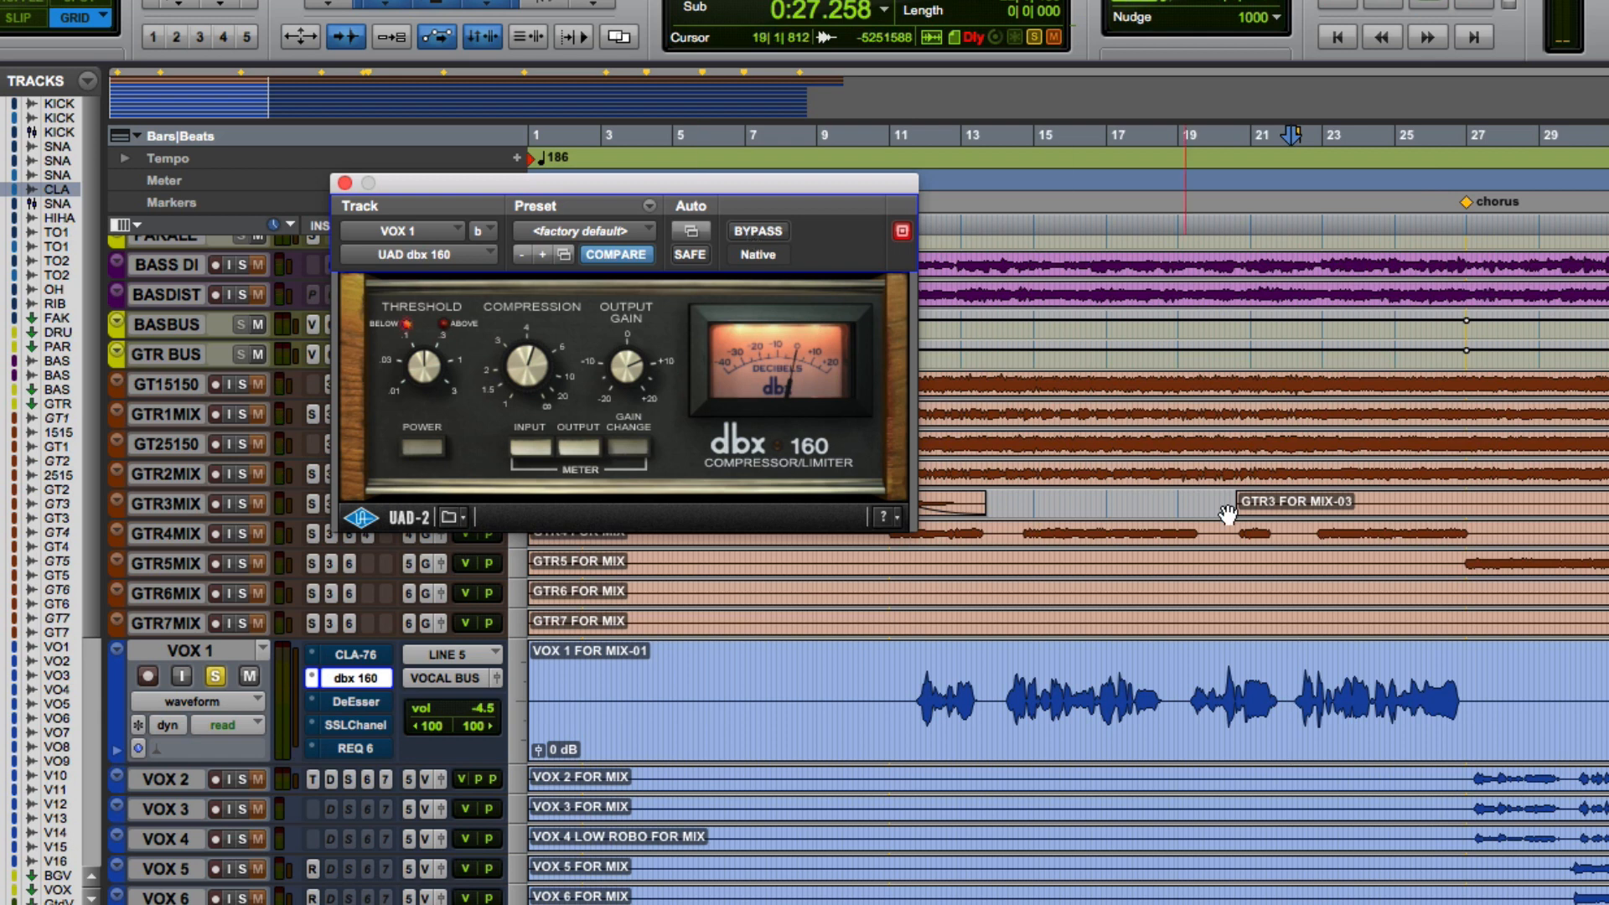
# - Move the playback start slightly earlier, just before the last vocal phrase, and play it through the dbx 160
pyautogui.click(1285, 687)
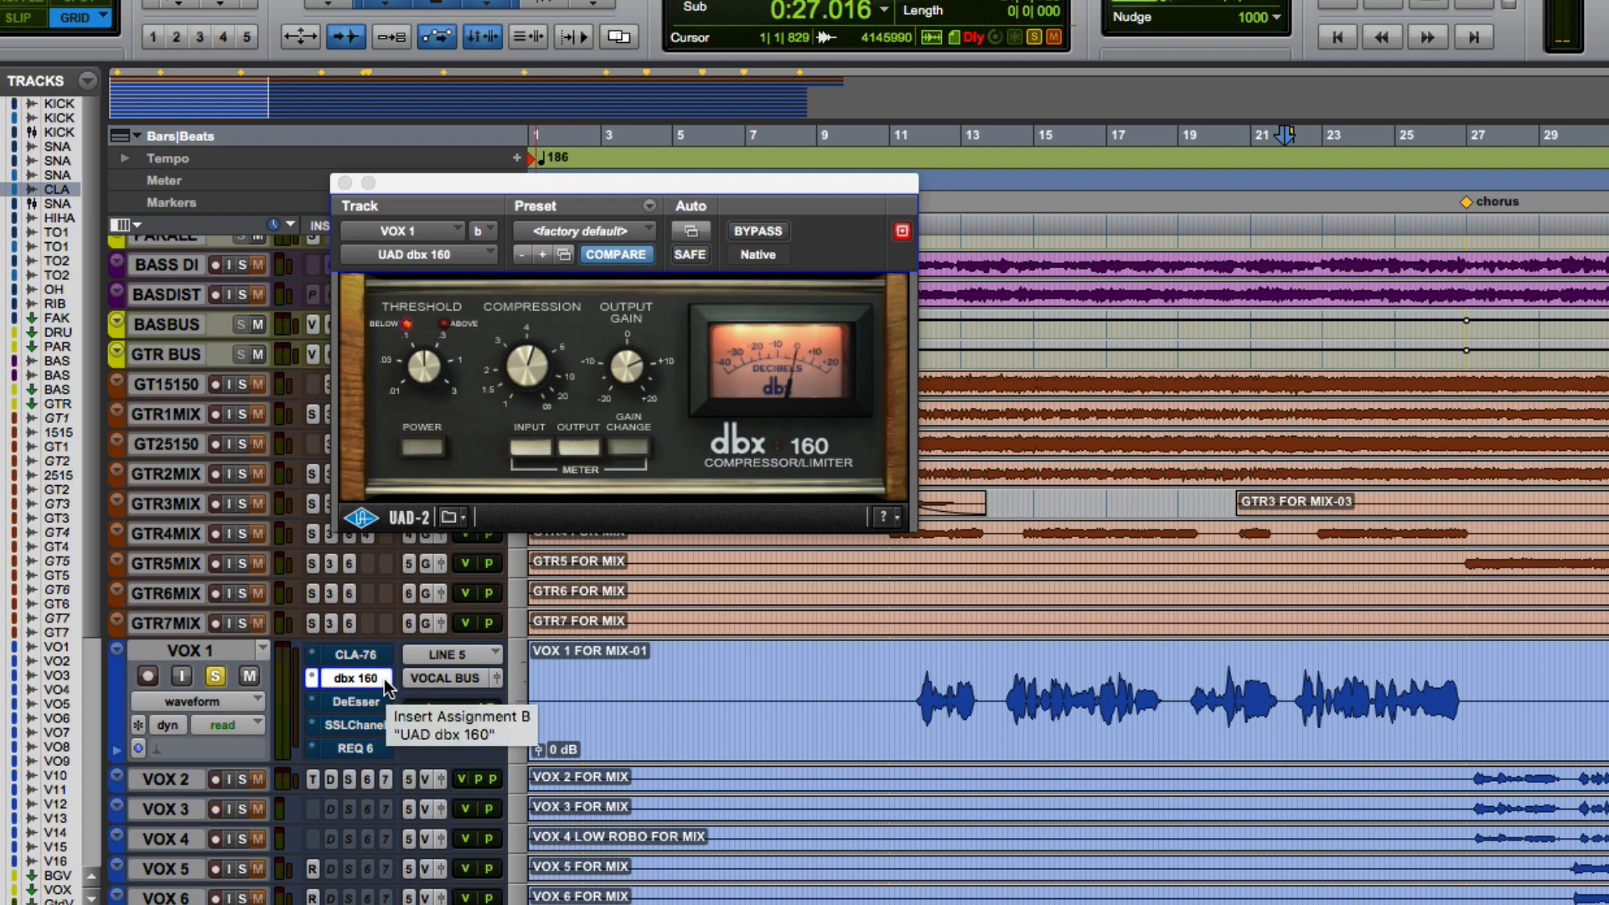
pyautogui.press('space')
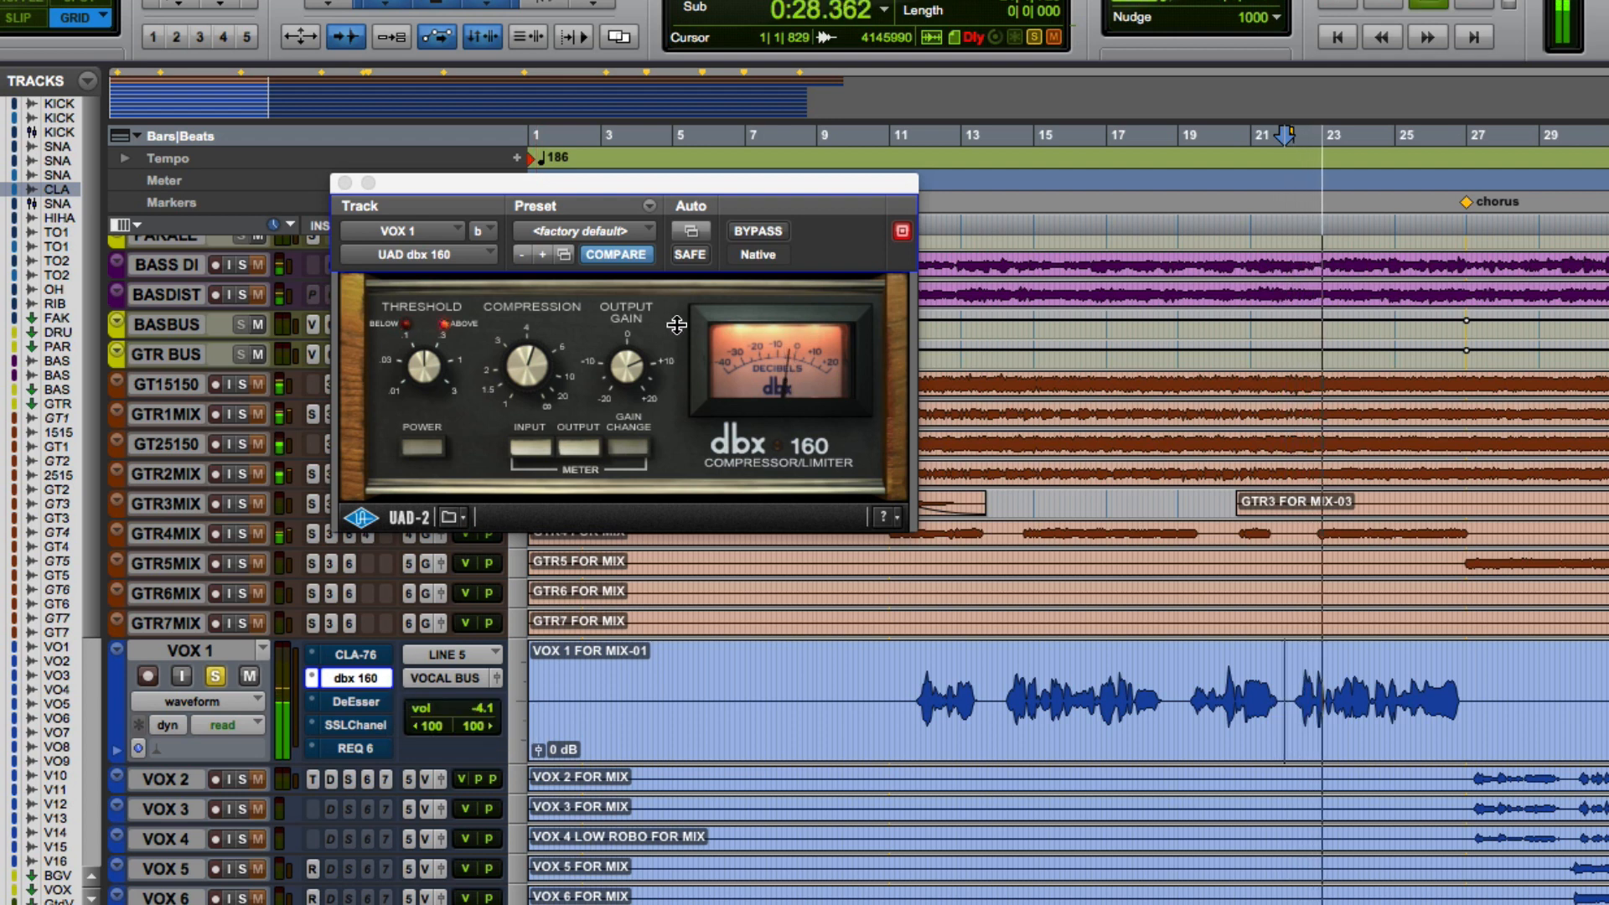
pyautogui.press('space')
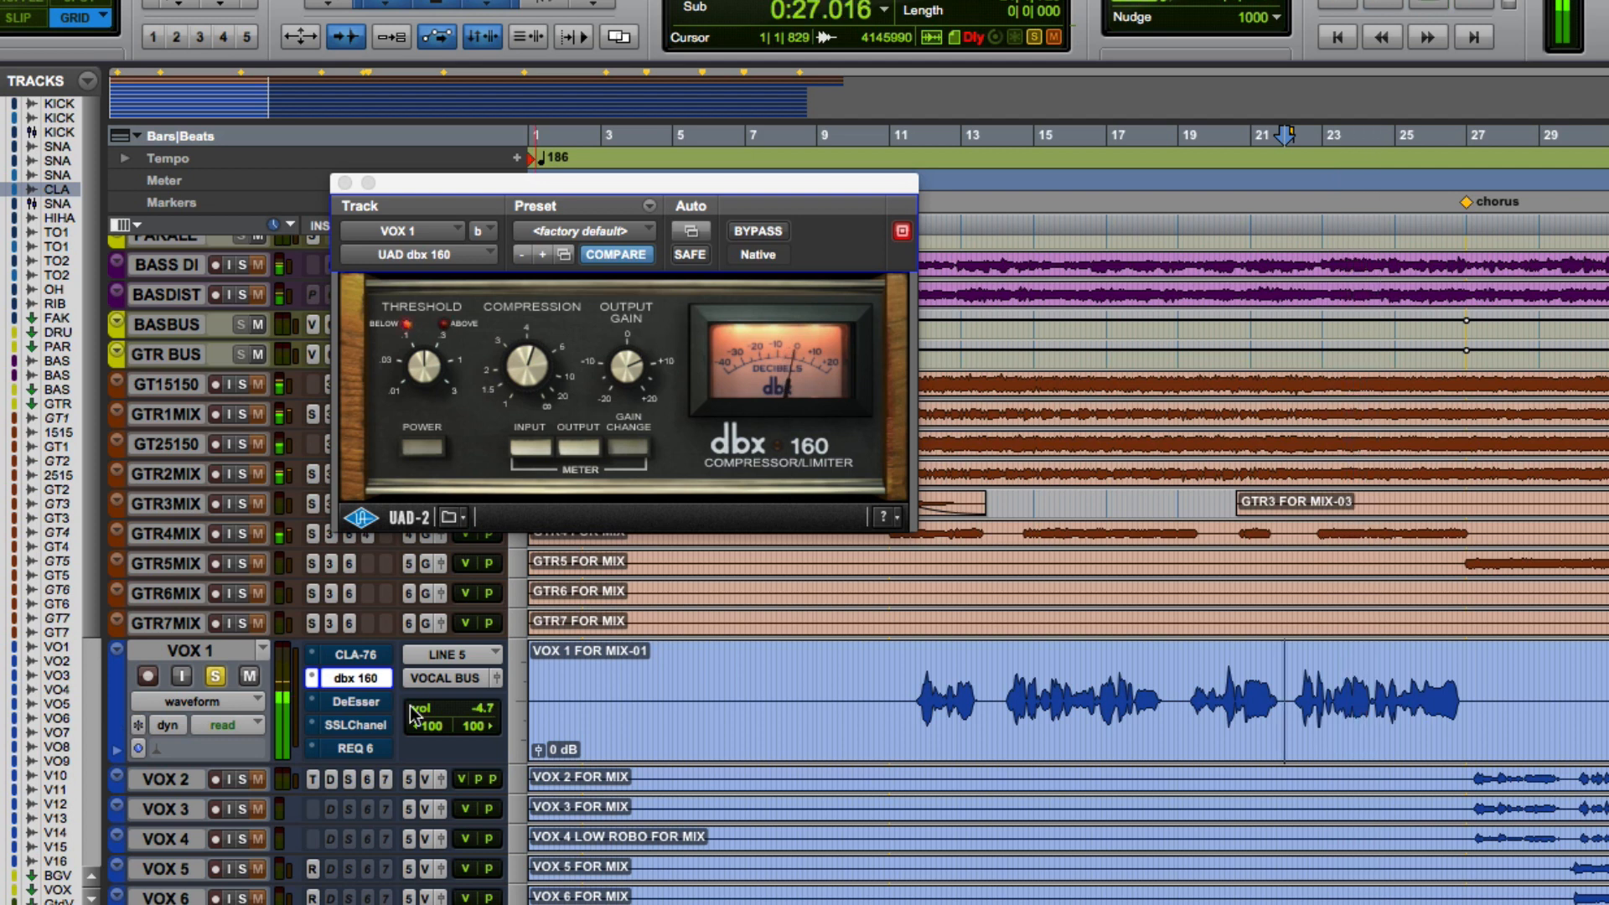
# - Activate the CLA-76 and bypass the dbx 160 on VOX 1, play the phrase, and set the CLA-76 revision to Bluey
pyautogui.keyDown('super'); pyautogui.click(378, 659); pyautogui.keyUp('super')
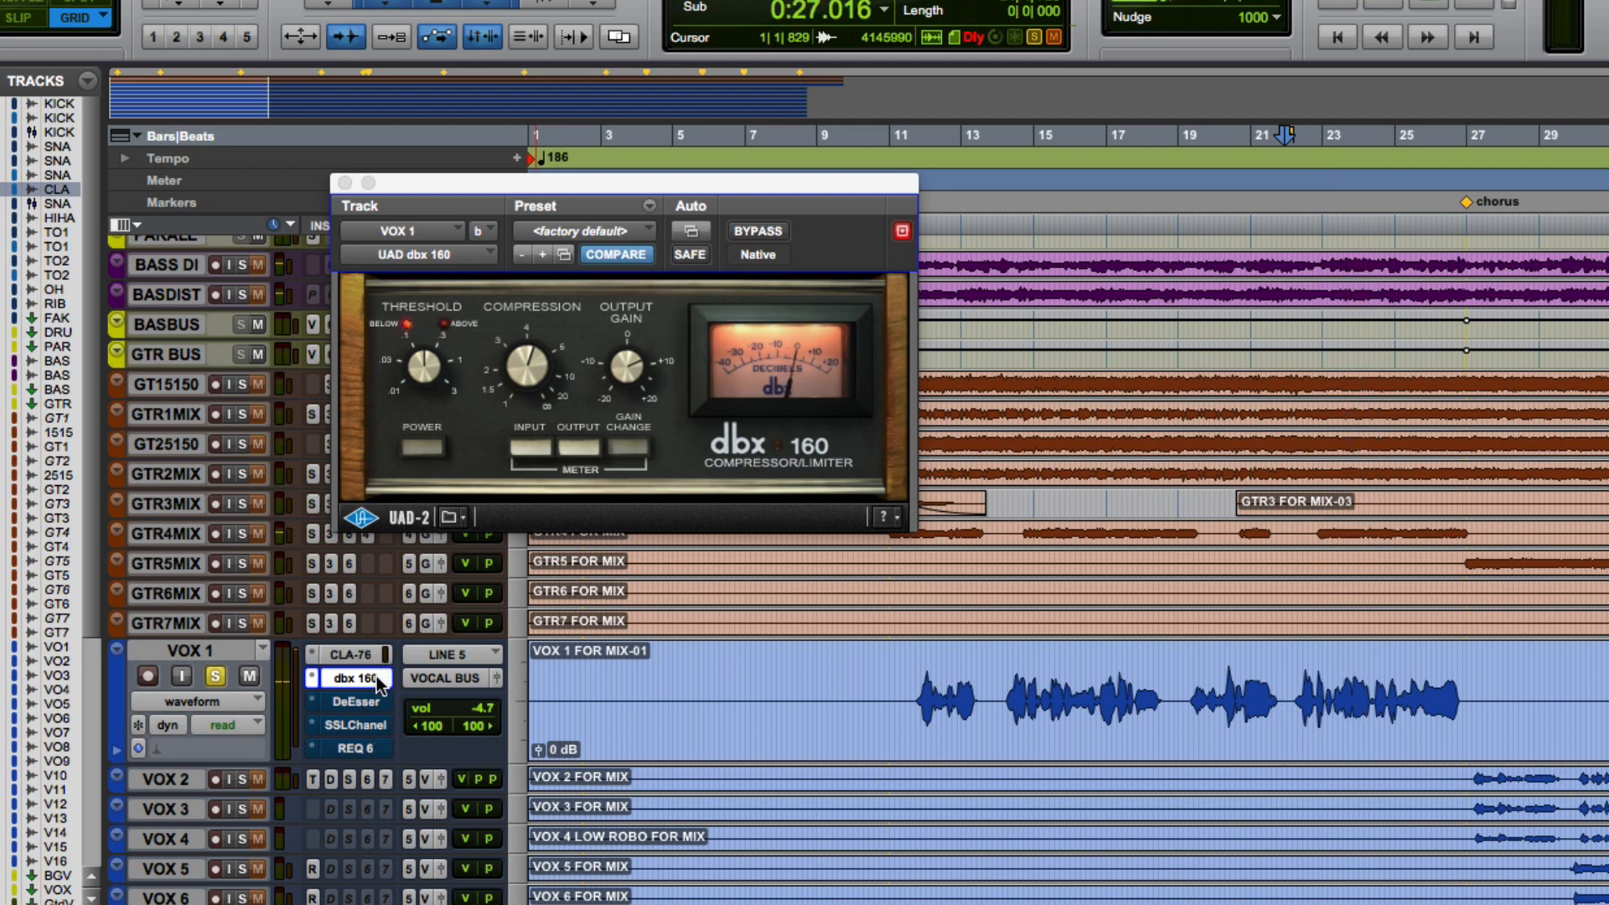
pyautogui.keyDown('super'); pyautogui.click(378, 681); pyautogui.keyUp('super')
pyautogui.press('space')
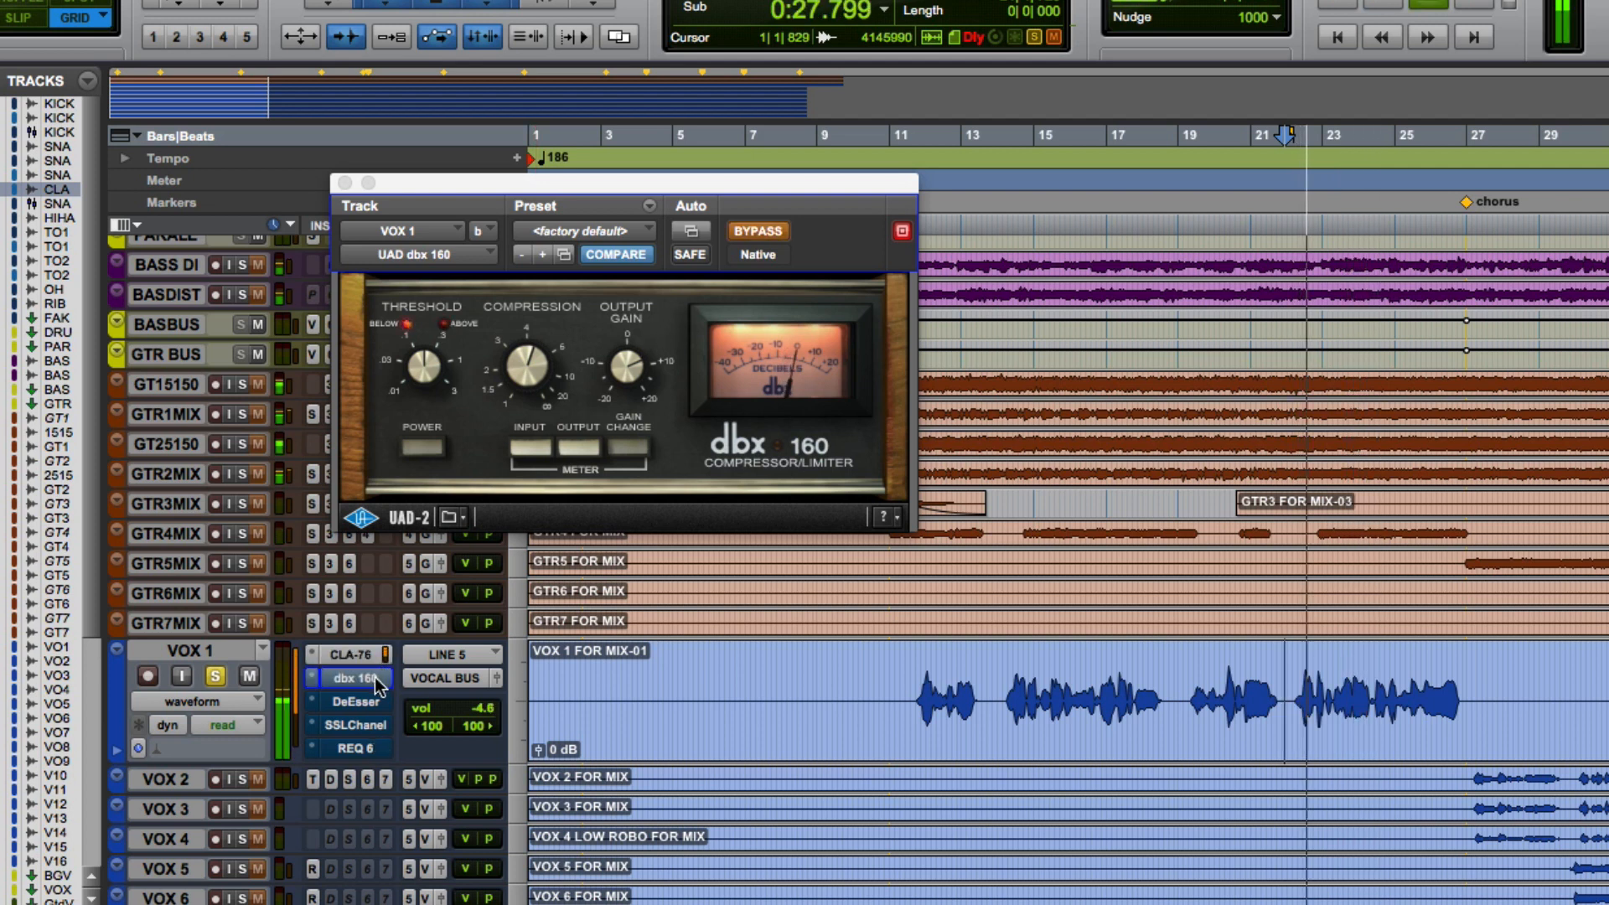
pyautogui.click(378, 658)
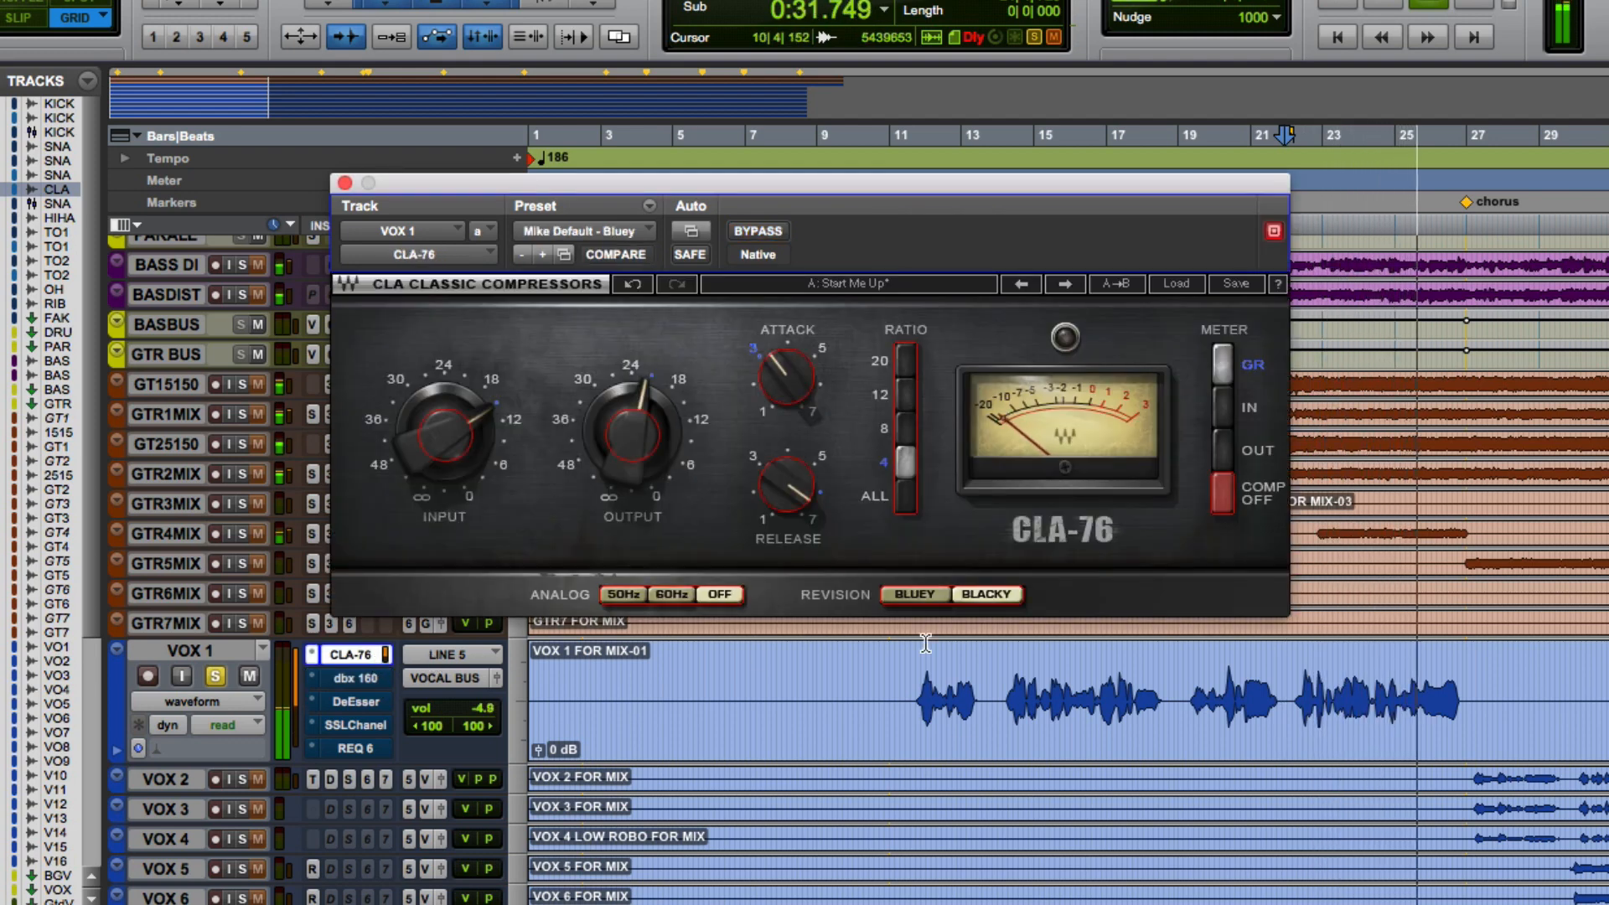
pyautogui.click(915, 594)
pyautogui.press('space')
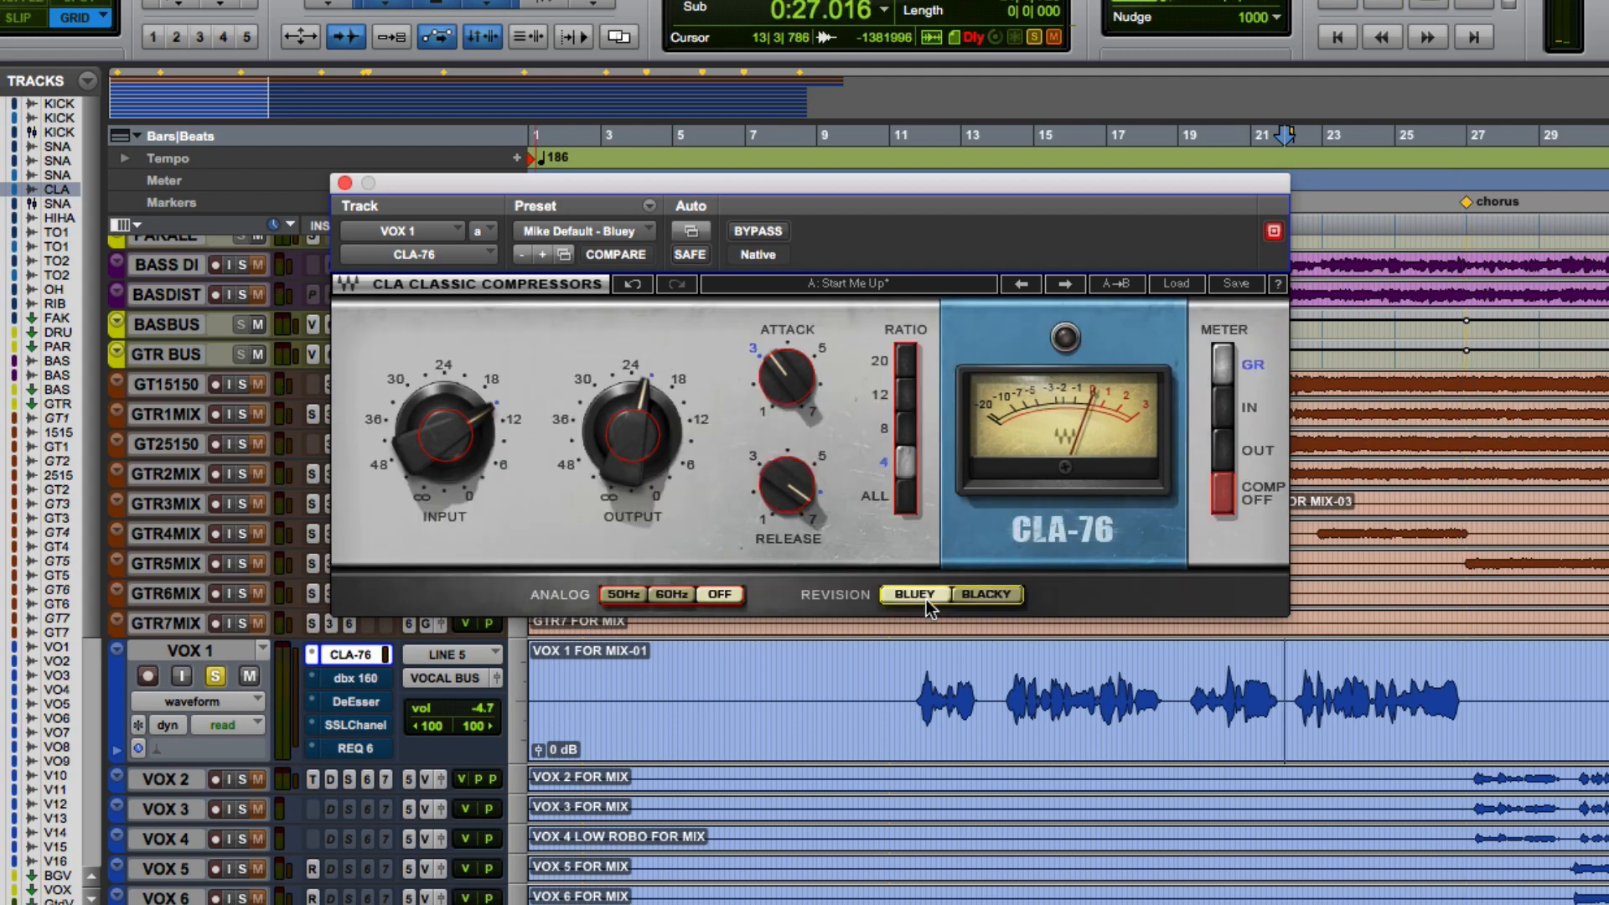
# - Audition the vocal phrase through the dbx 160 alone and compare it with the CLA-76 on Bluey
pyautogui.click(362, 677)
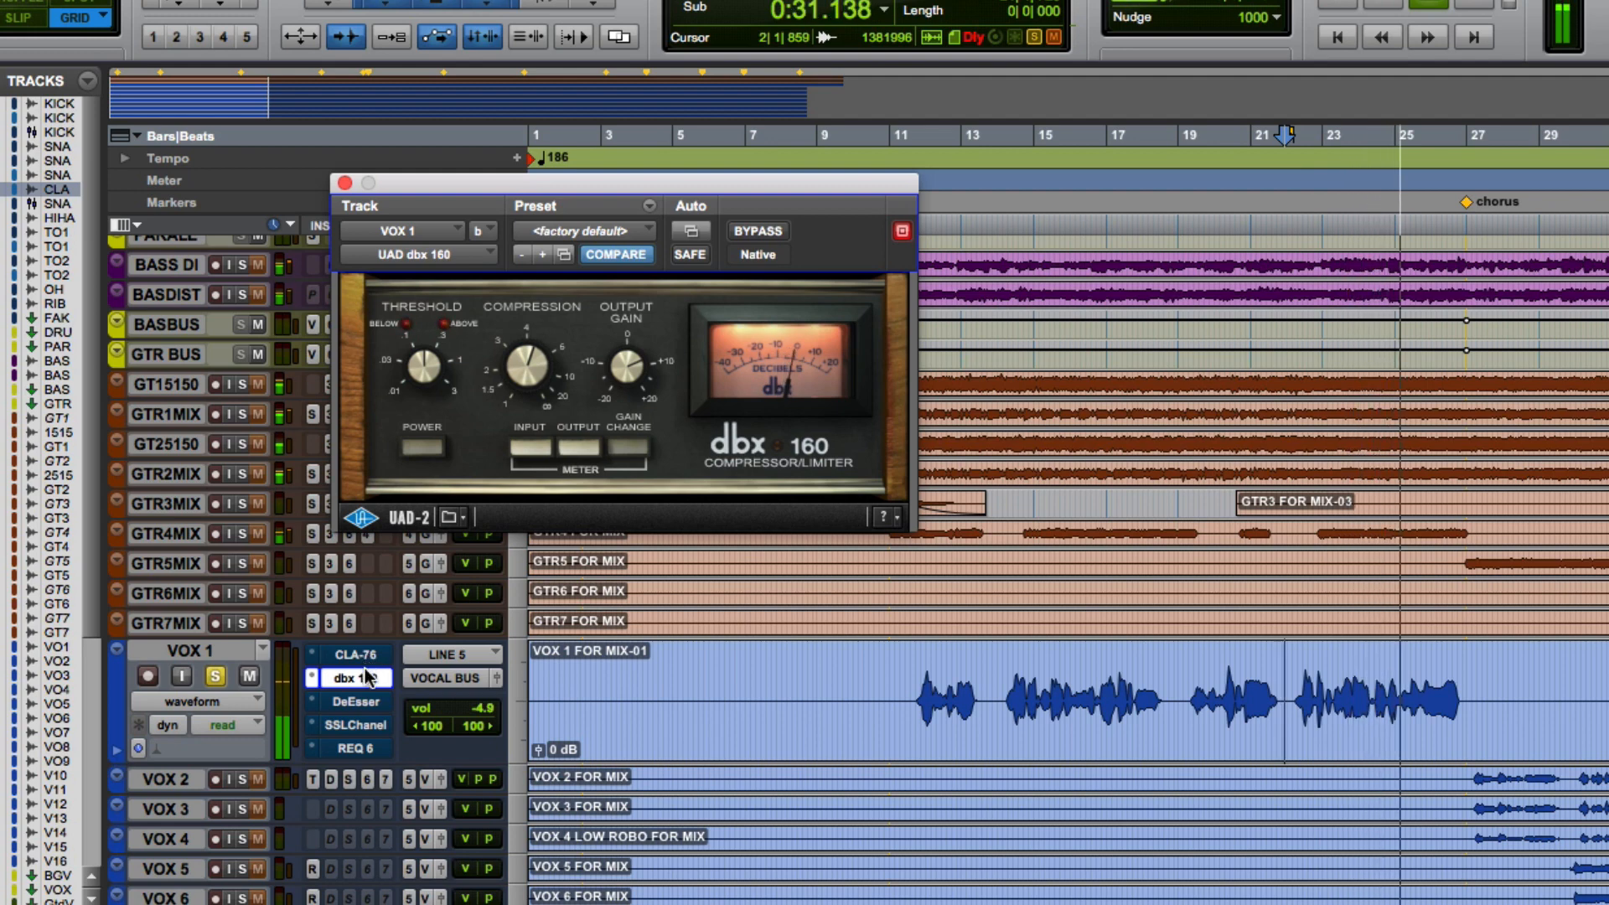
pyautogui.press('space')
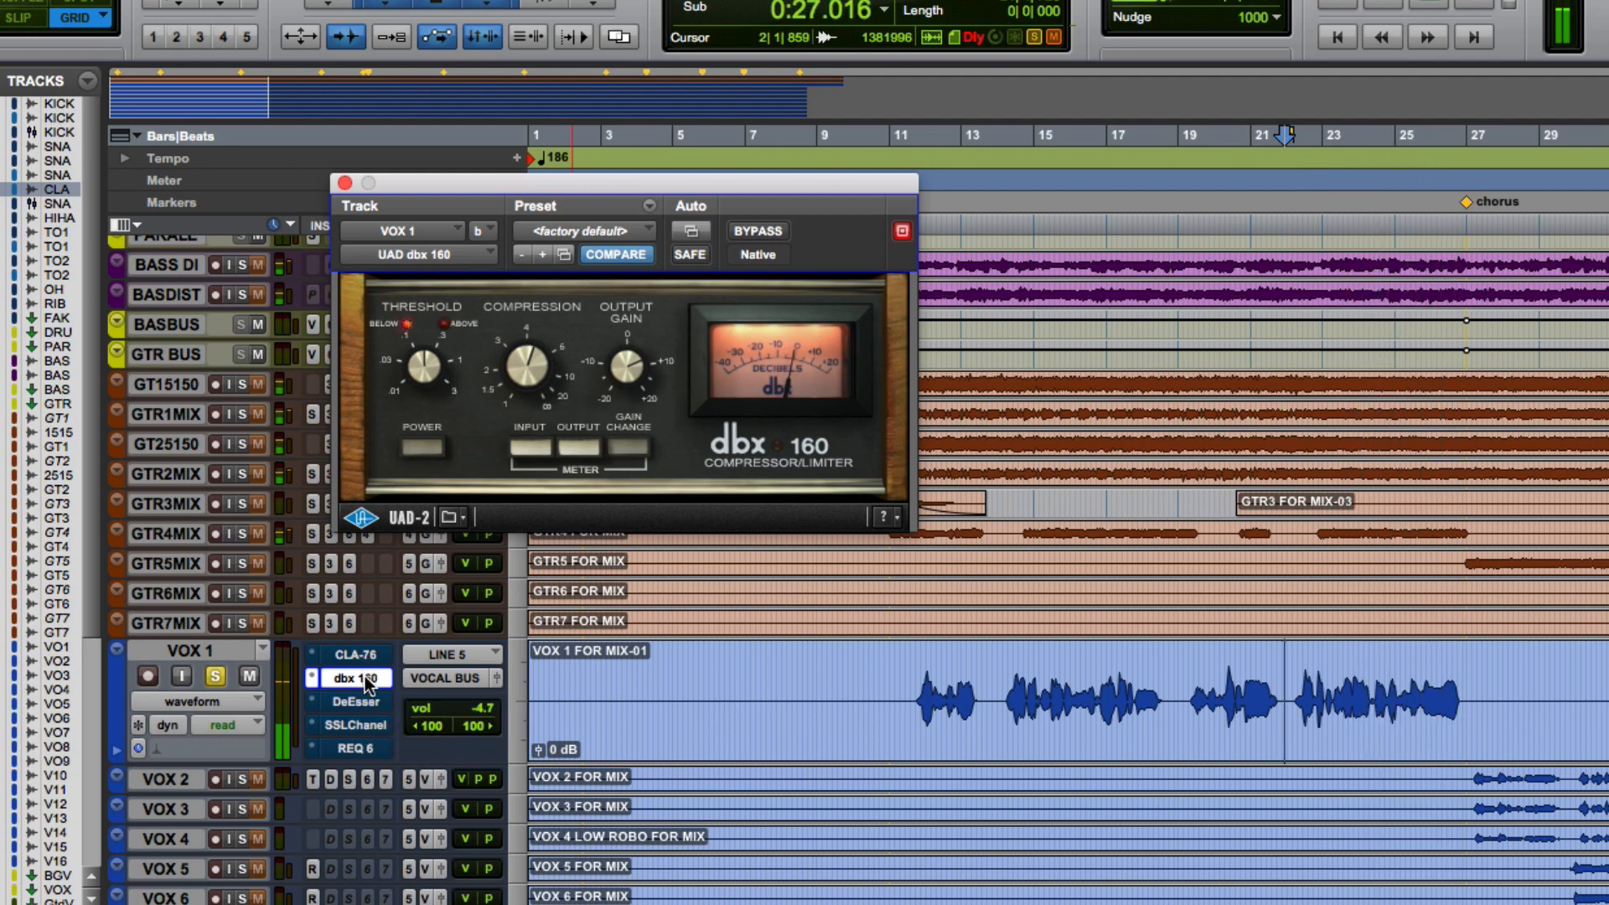
pyautogui.click(370, 664)
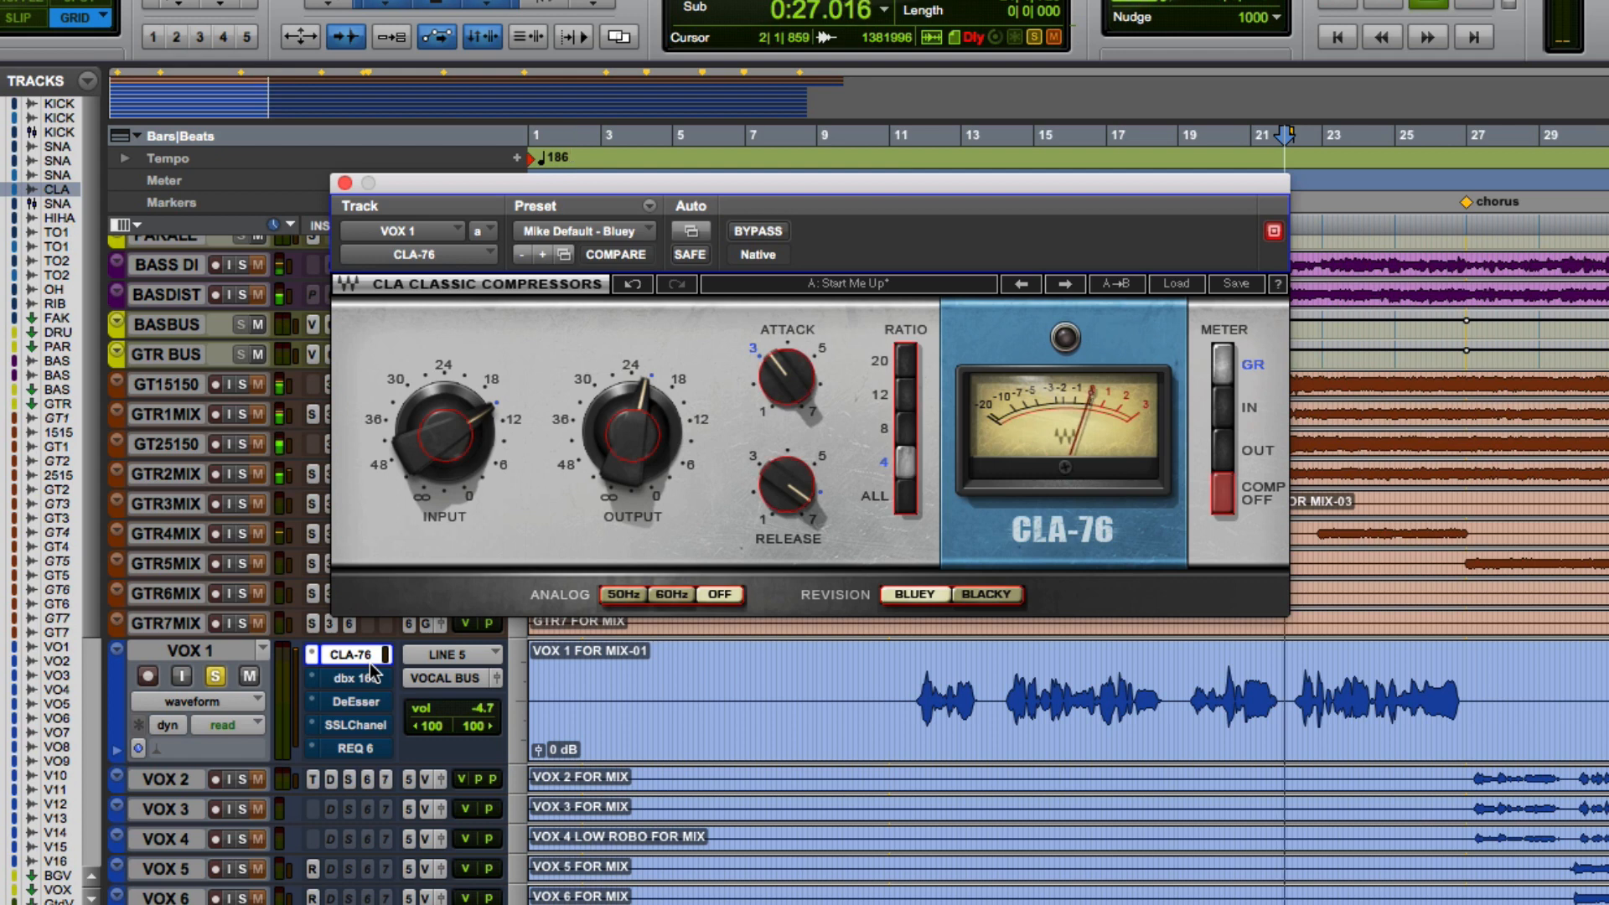
pyautogui.press('space')
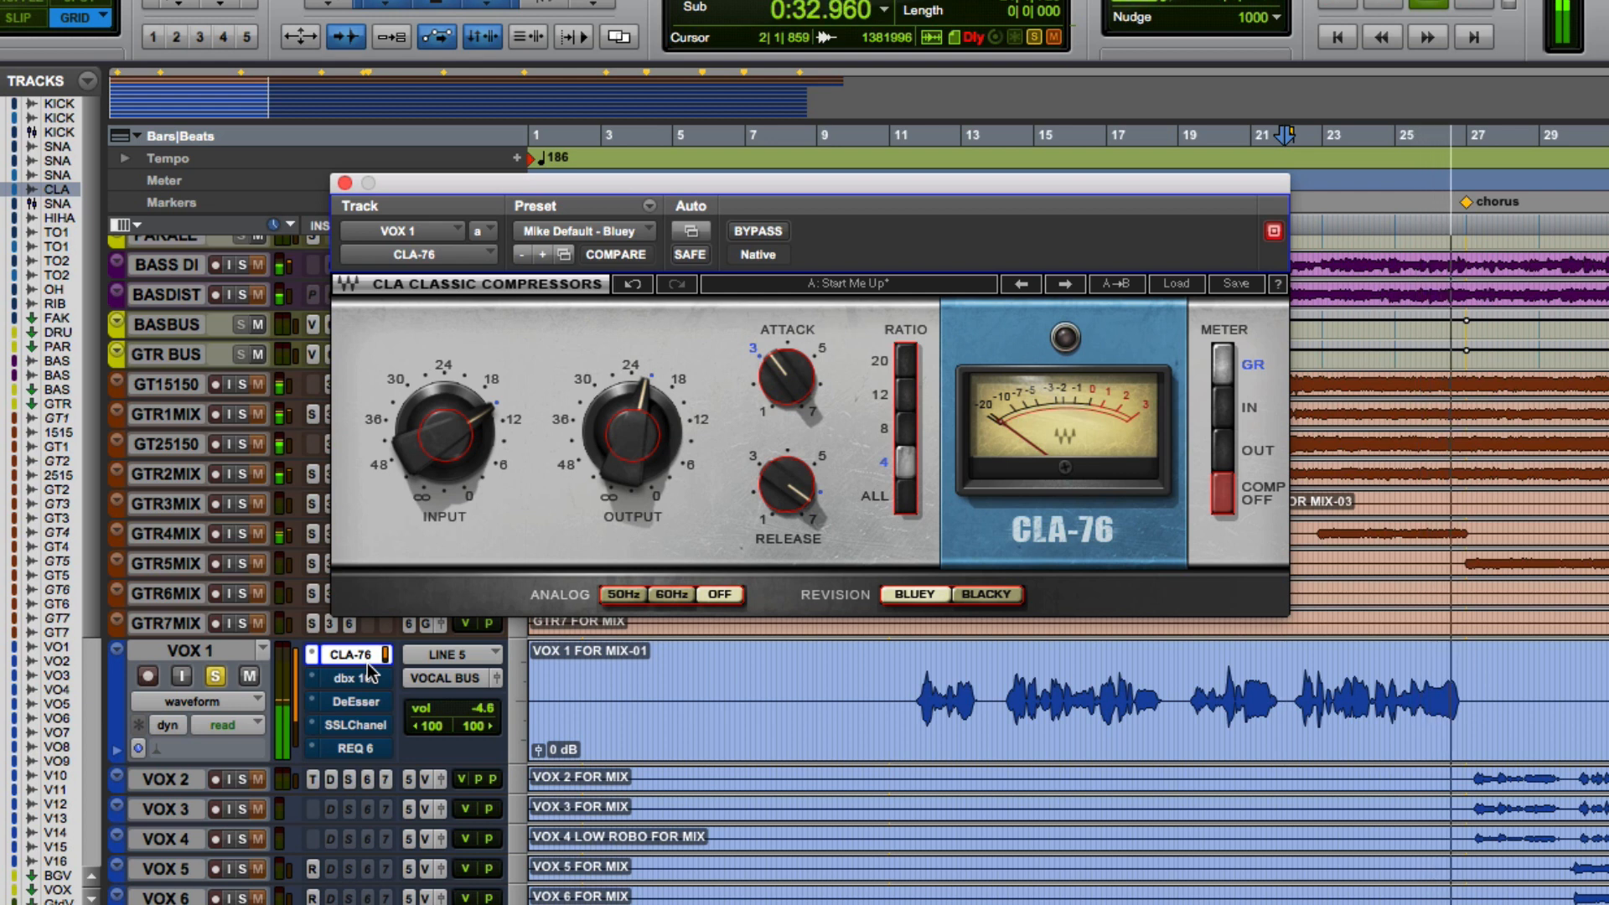
pyautogui.press('space')
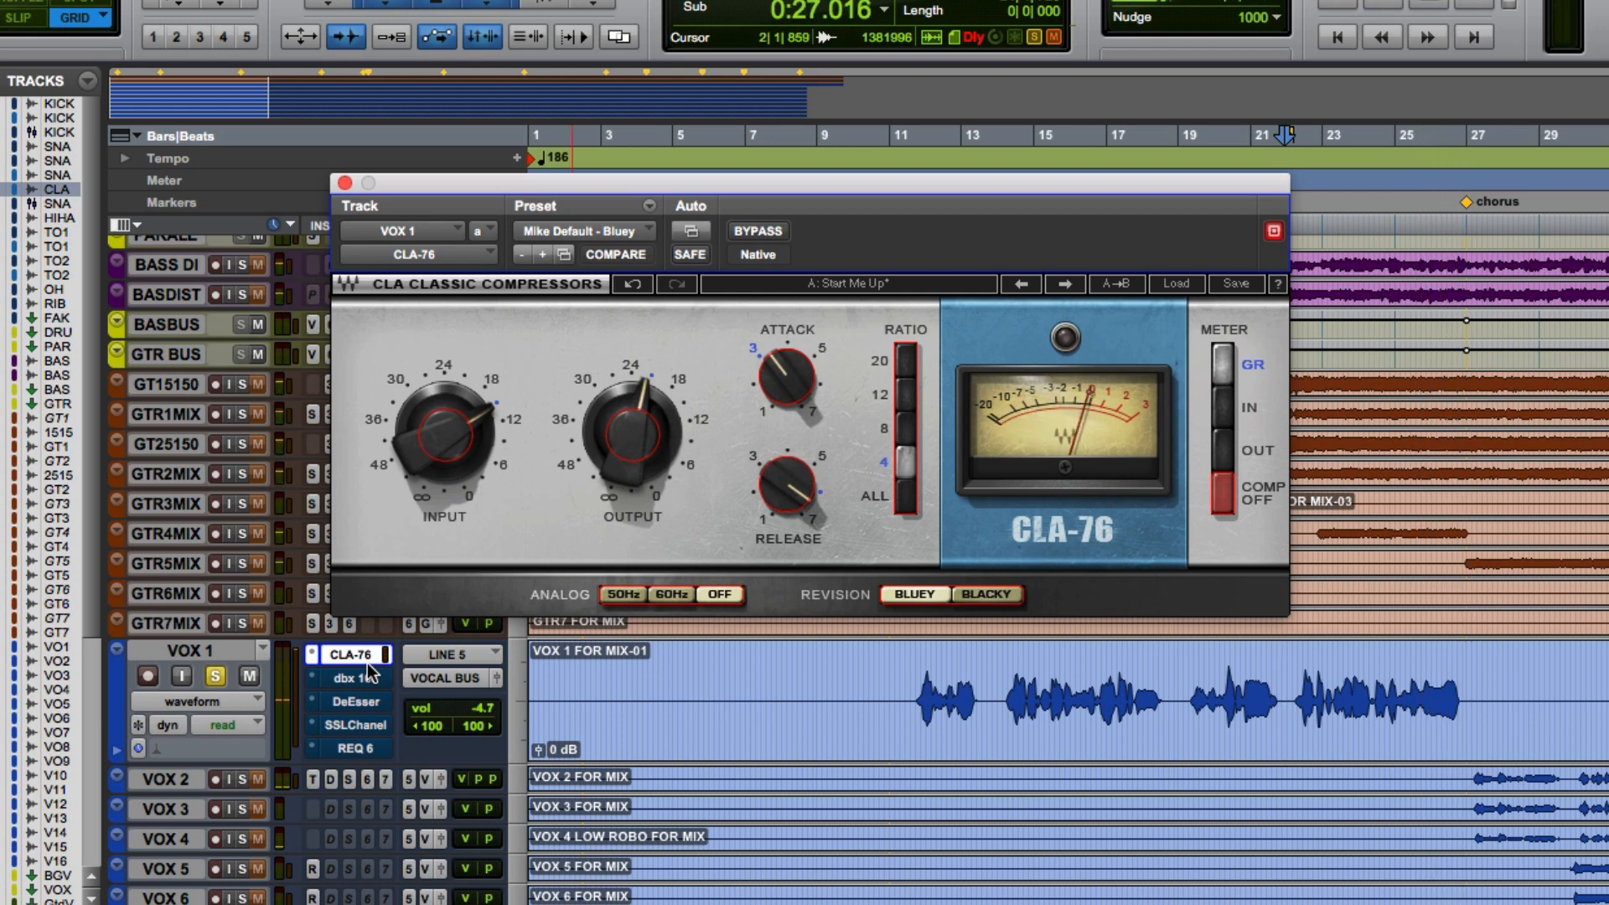